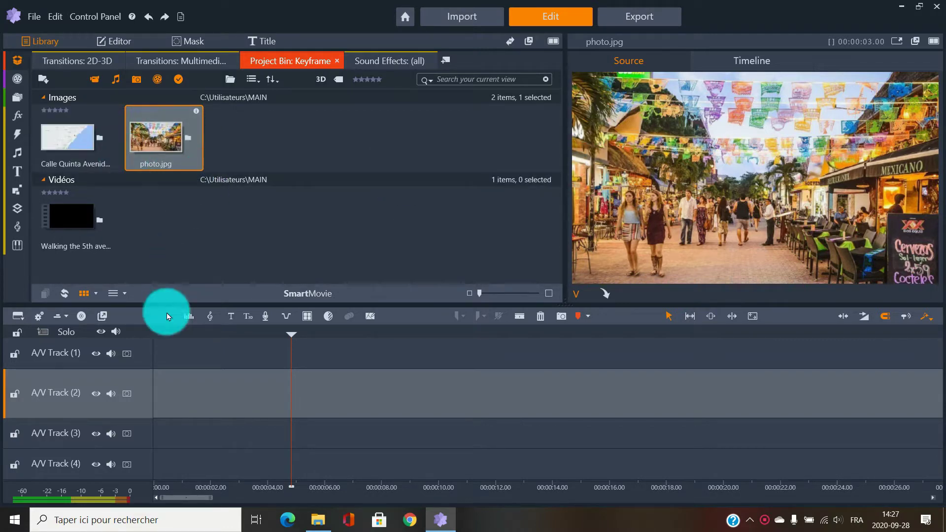
left_click(162, 330)
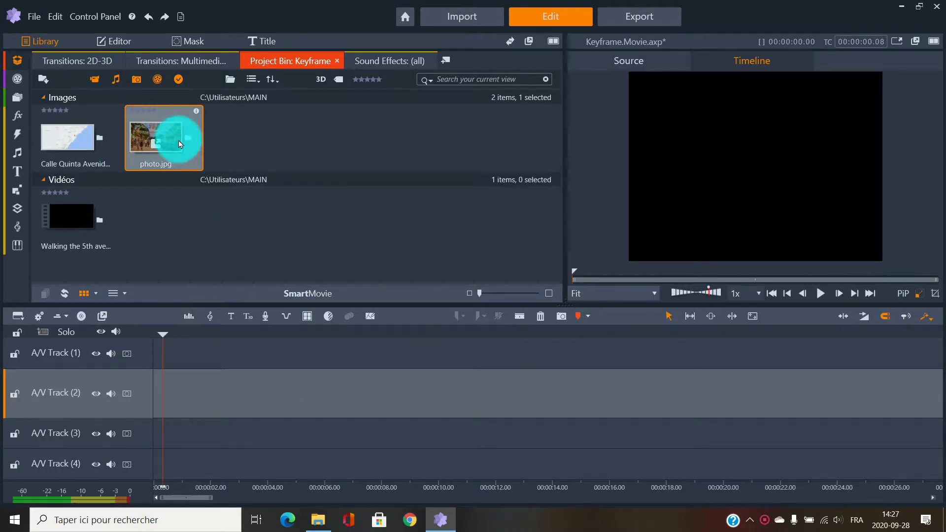
left_click(170, 131)
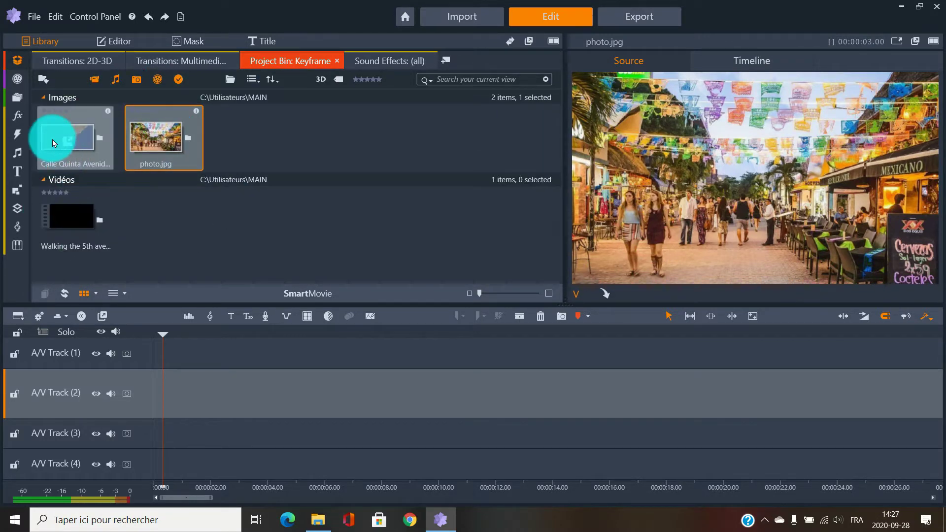
left_click(18, 115)
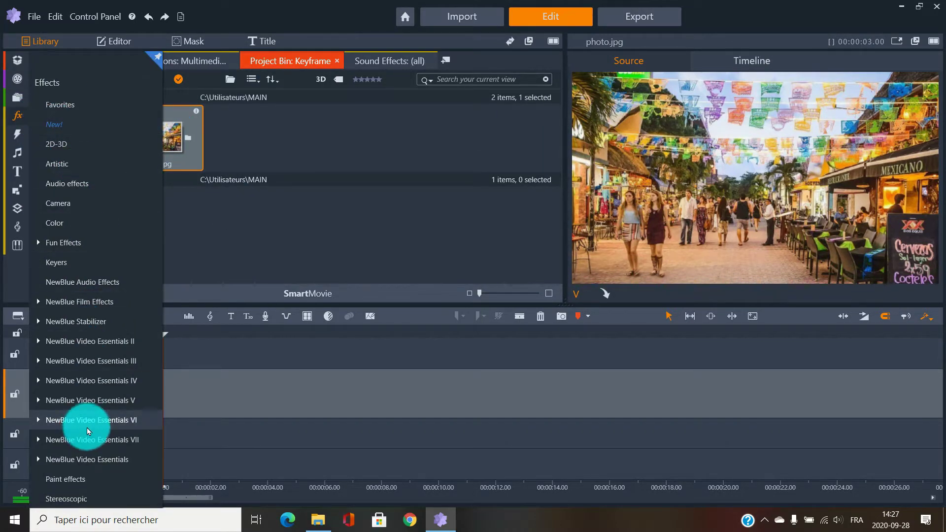
left_click(16, 130)
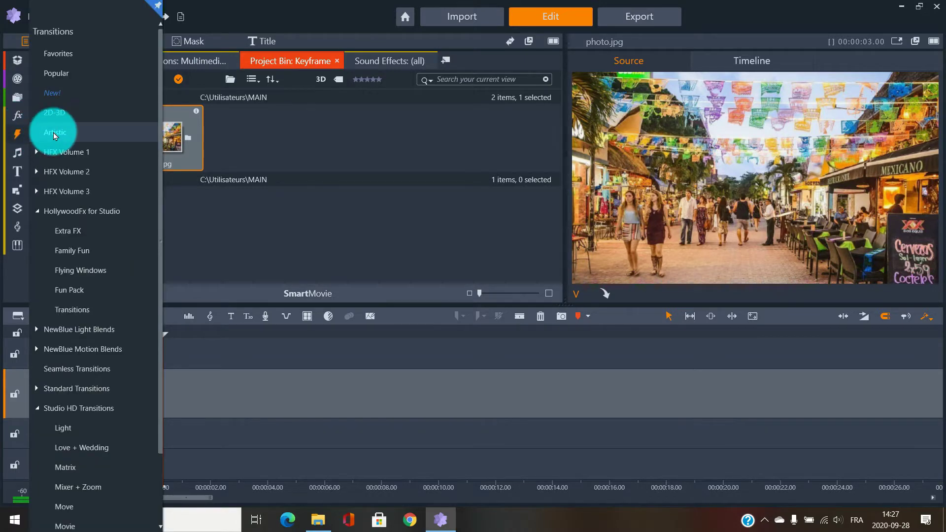
left_click(294, 268)
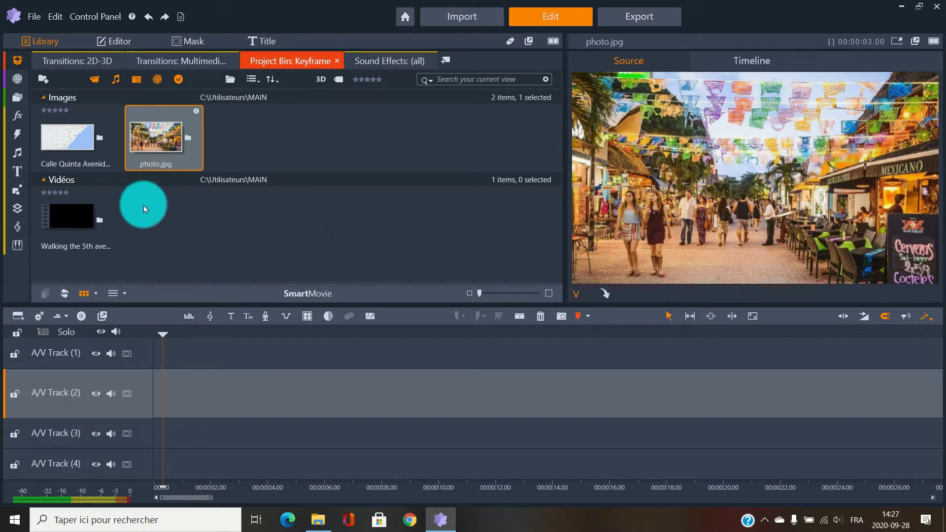
Add the 3D Title 02 preset from the 3DTitle collection to the start of A/V Track (2).
mouse_move(18, 172)
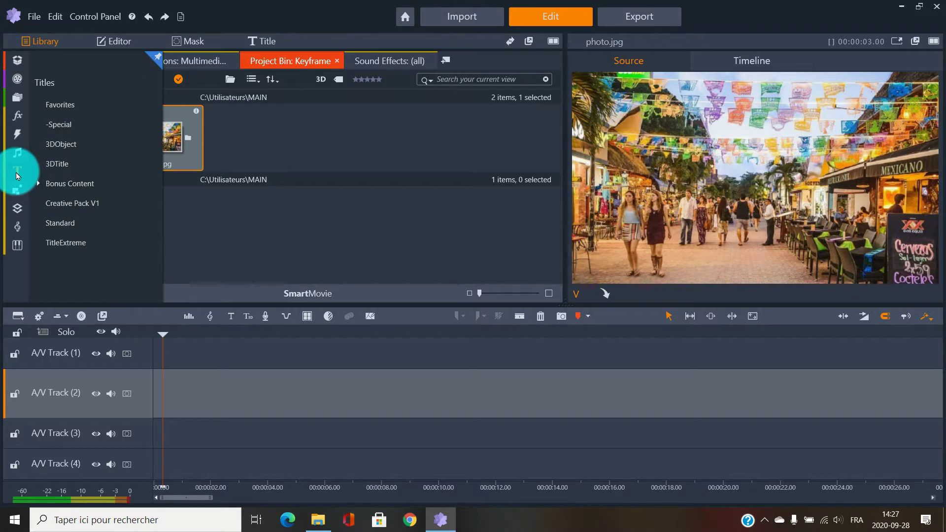
left_click(59, 164)
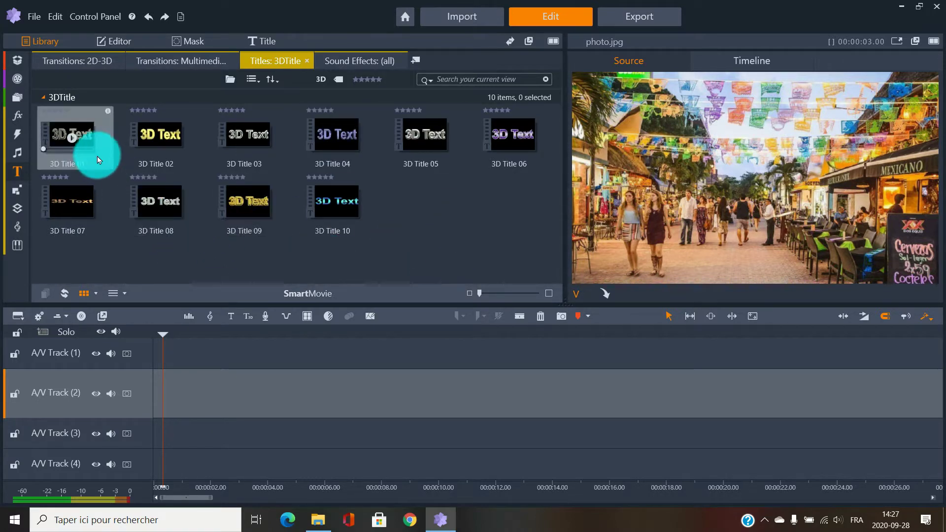
left_click_drag(147, 138, 298, 393)
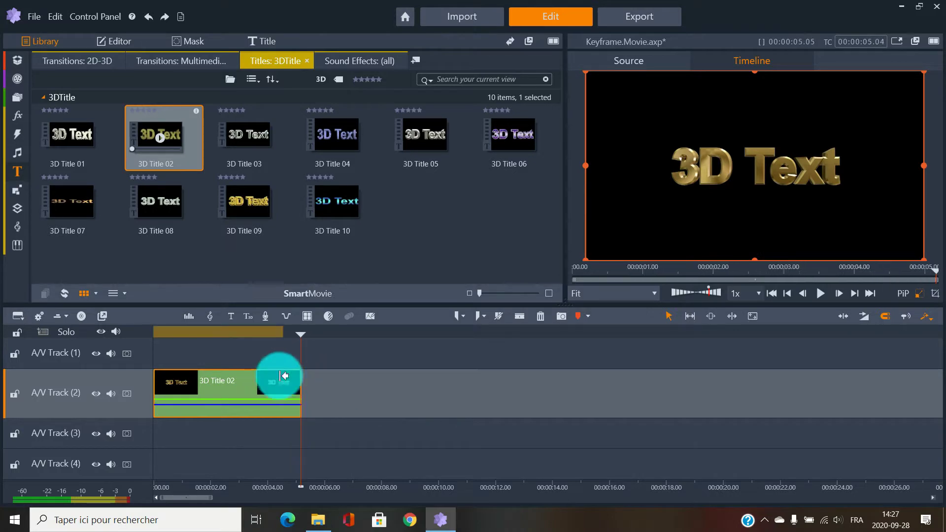
Replace the 3D title's text with "Keyframe" and apply the edit to the clip.
left_click(238, 385)
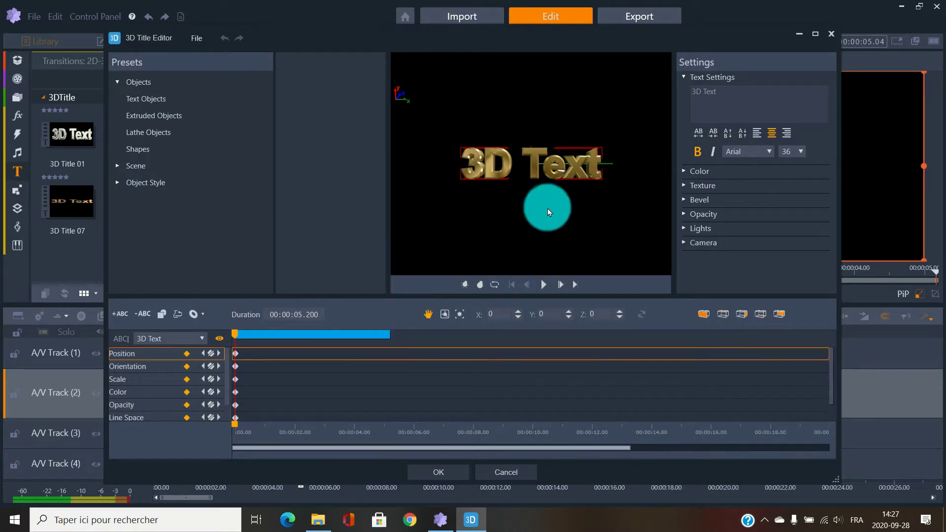
left_click(703, 94)
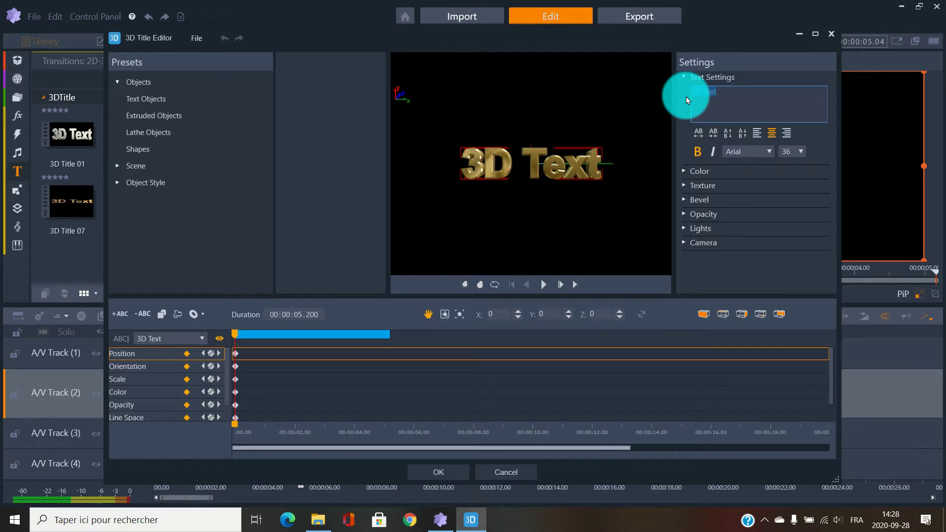
type("Keyframe")
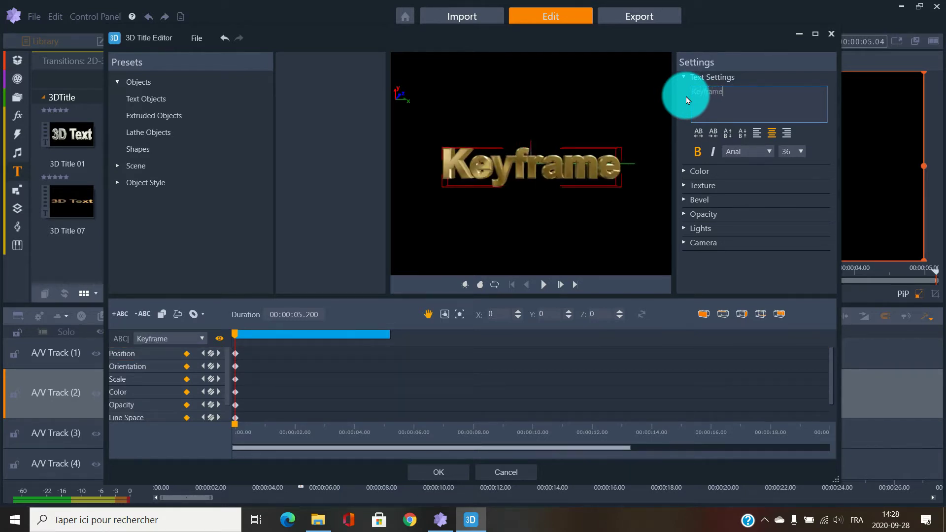
left_click(446, 472)
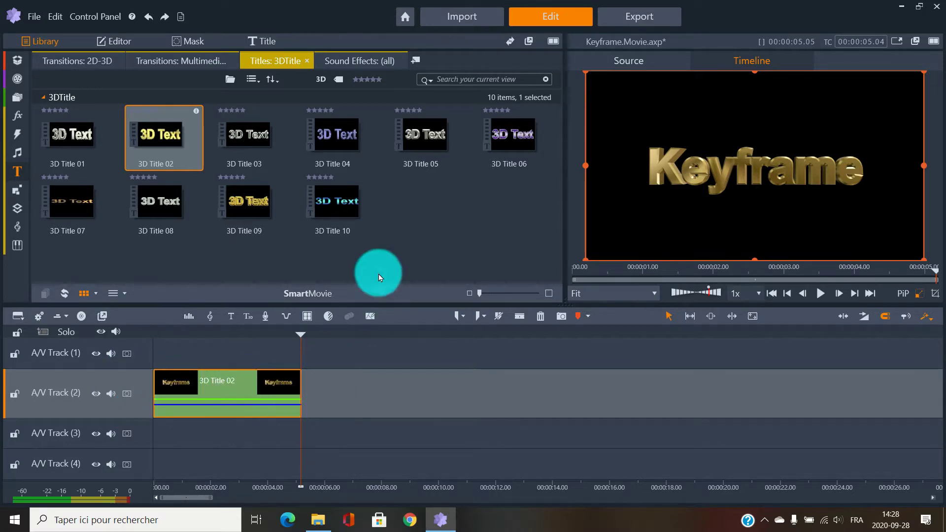
At the title clip's start, move the title off-frame to about -93.4 horizontal, -2.3 vertical, and enable keyframes for all its properties.
mouse_move(30, 189)
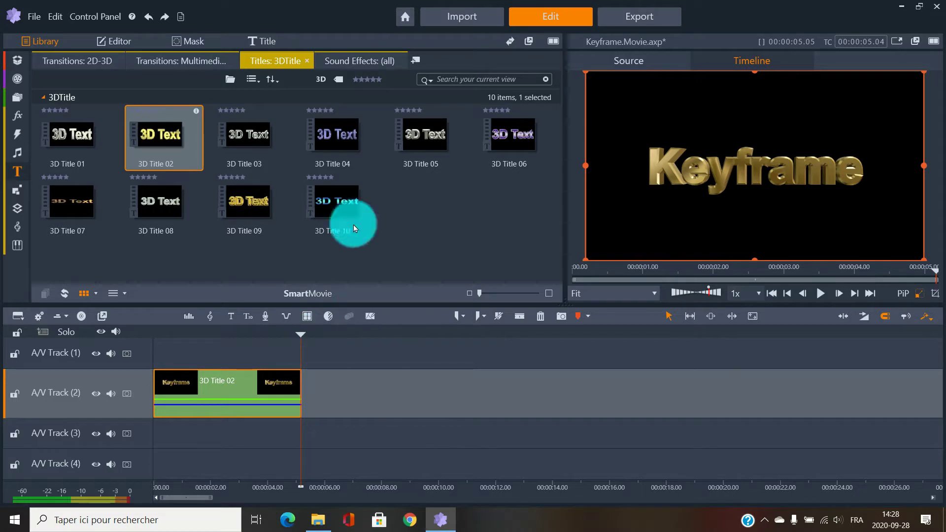
left_click(125, 40)
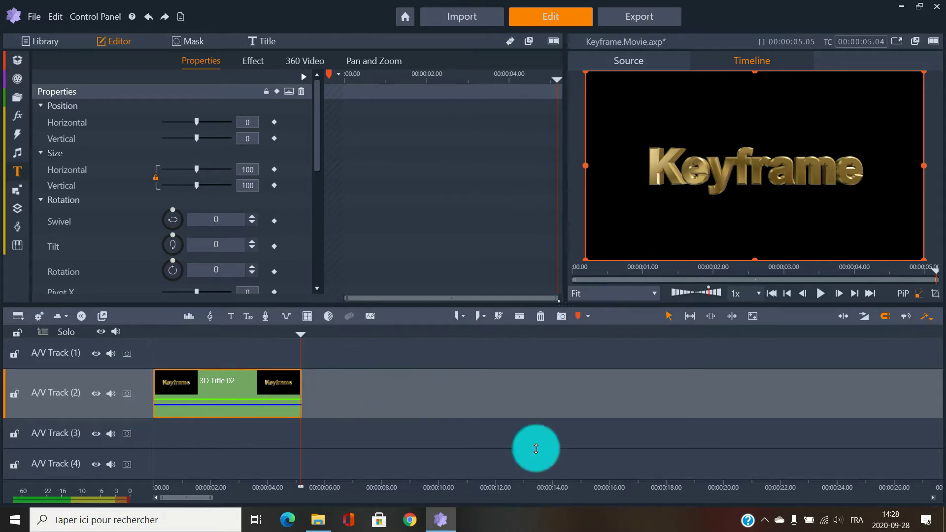
left_click(919, 295)
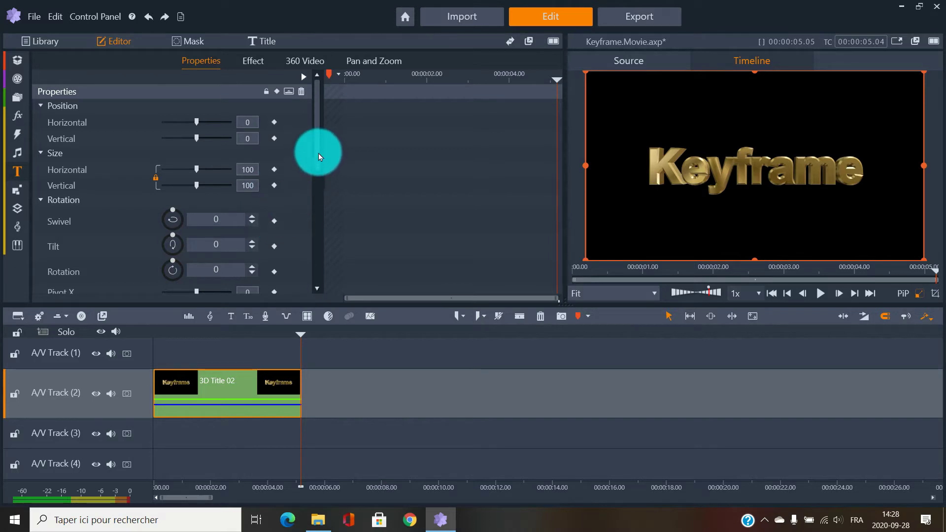
left_click_drag(318, 153, 325, 283)
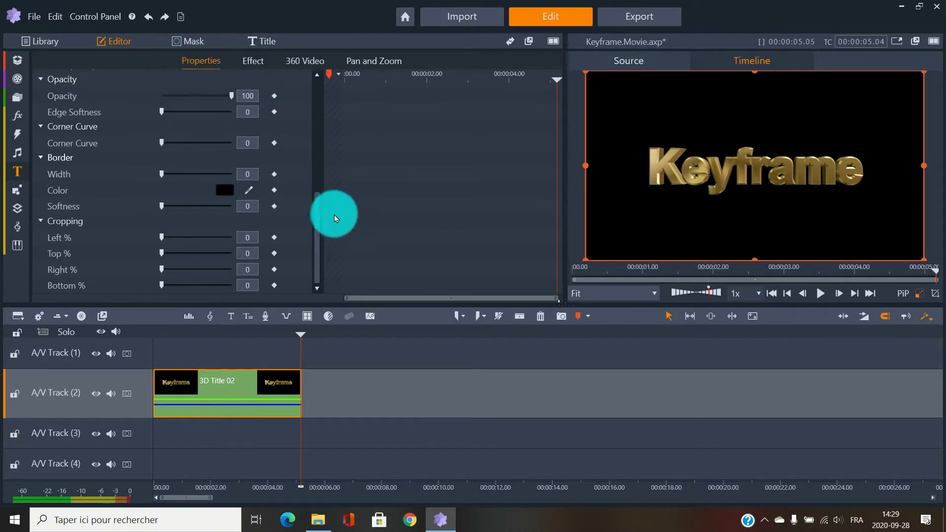
left_click_drag(318, 225, 324, 100)
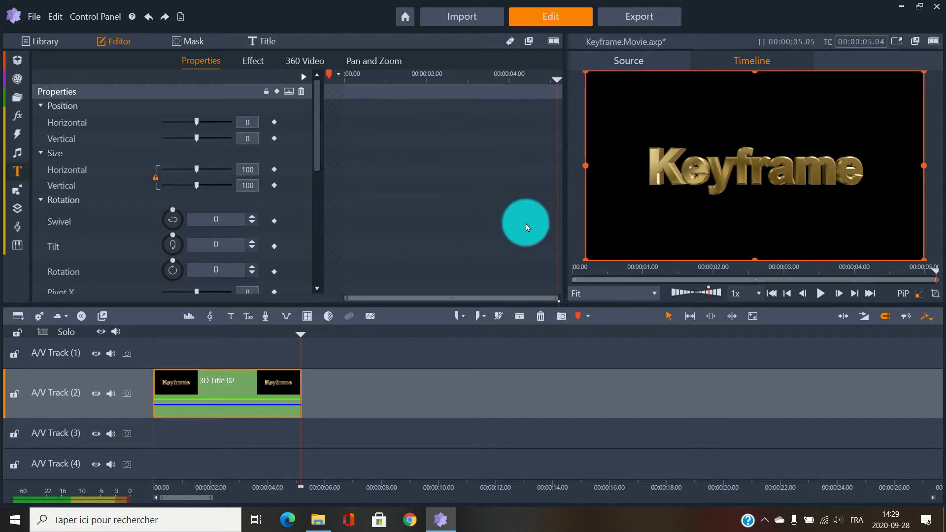
left_click_drag(555, 79, 340, 84)
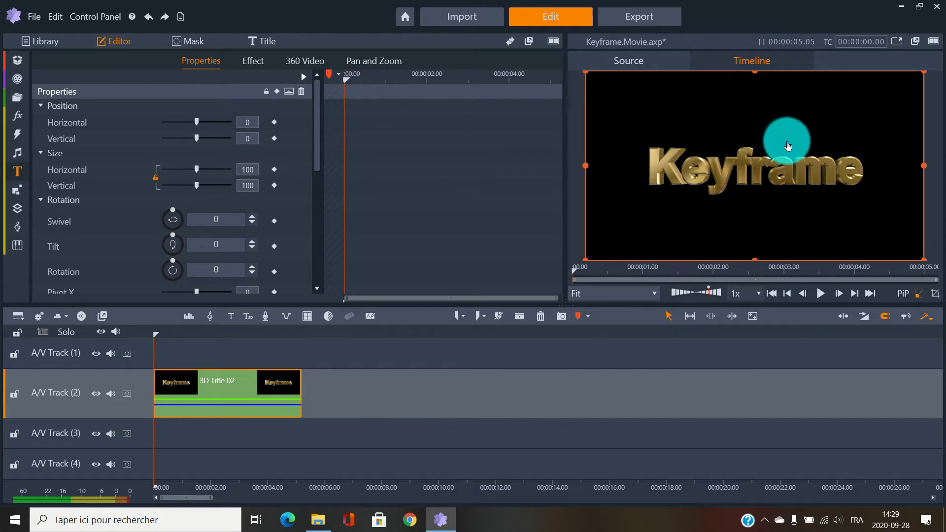
left_click_drag(782, 149, 471, 154)
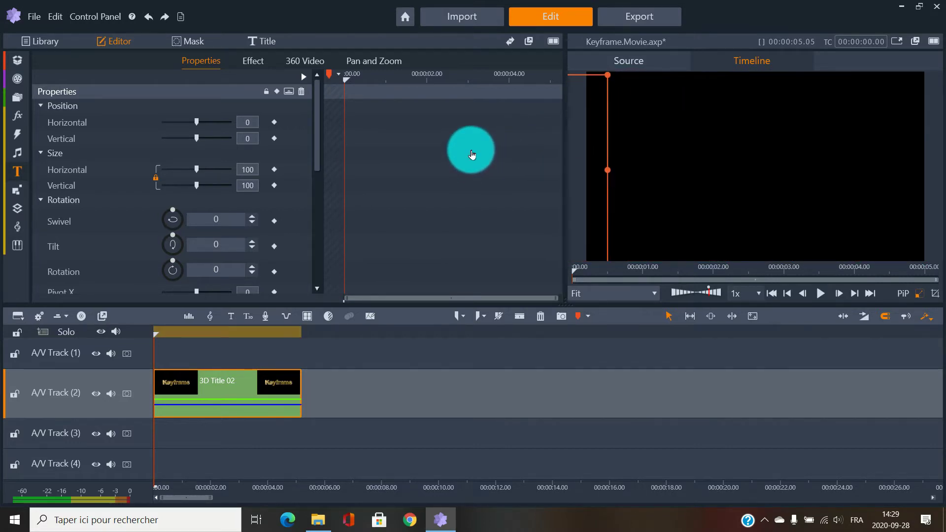
left_click(277, 92)
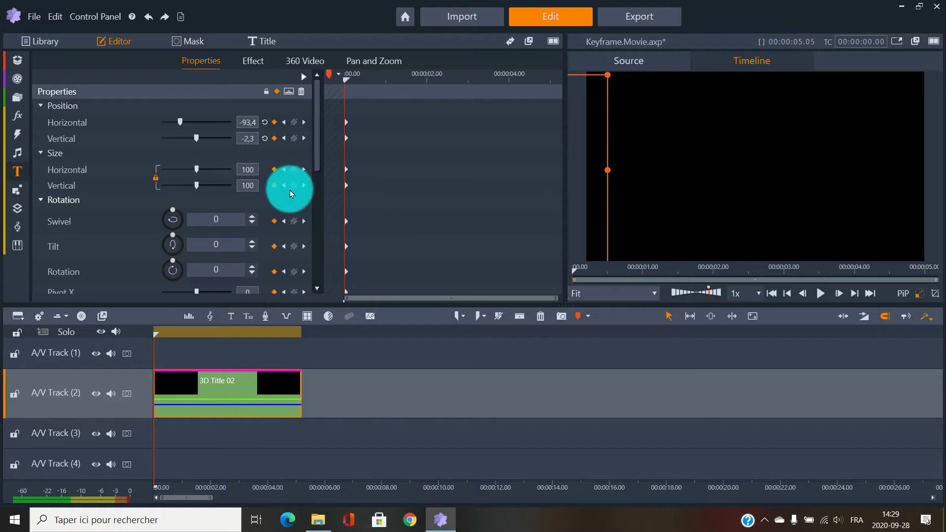
left_click_drag(315, 152, 305, 126)
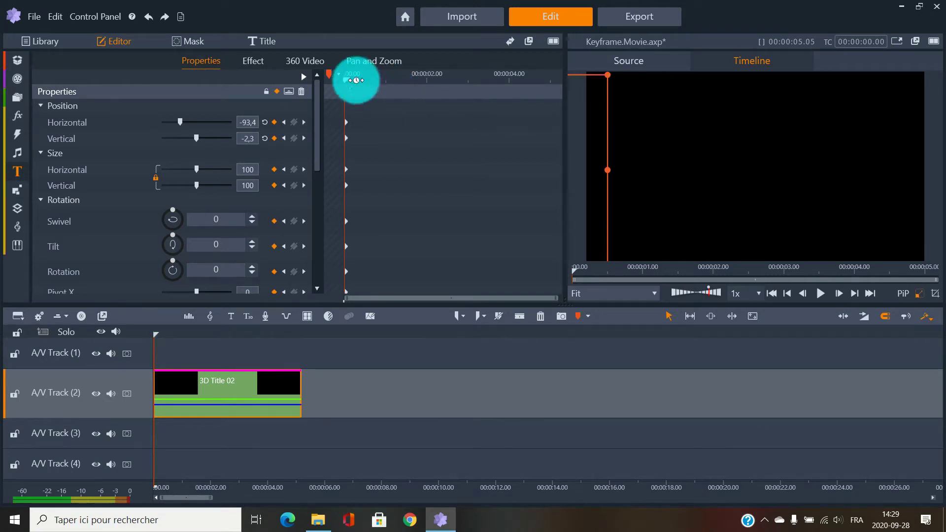
At the clip's end, move the title near the frame's centre, about 1.7 horizontal and -1.6 vertical, and play back the animation.
left_click_drag(349, 80, 437, 81)
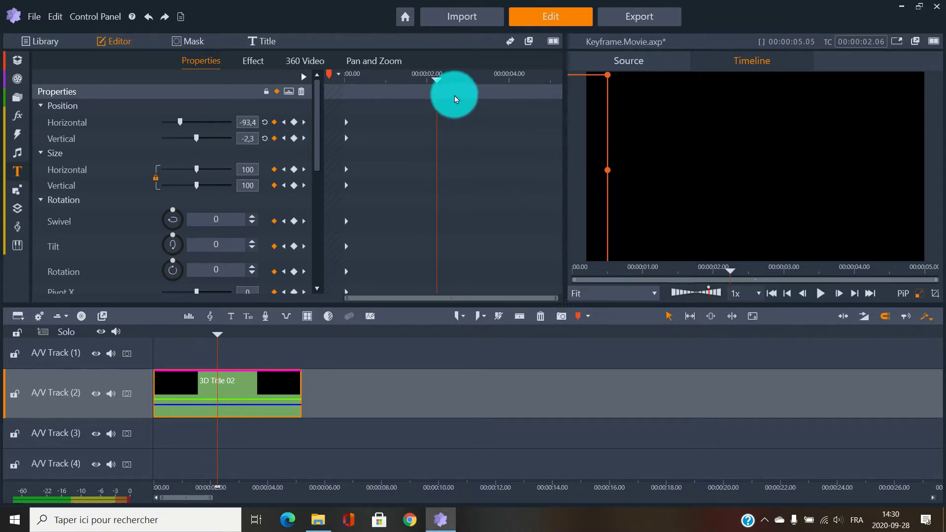
left_click_drag(437, 80, 564, 79)
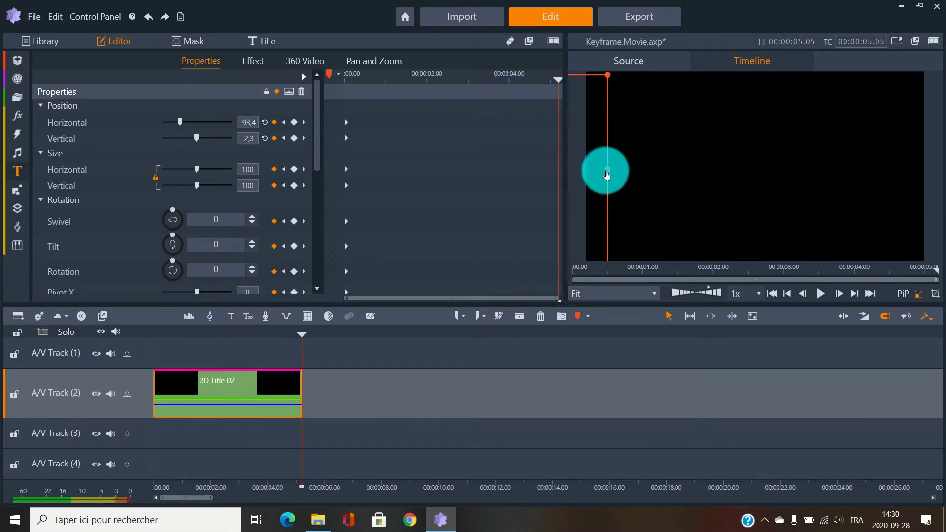
left_click_drag(606, 175, 913, 174)
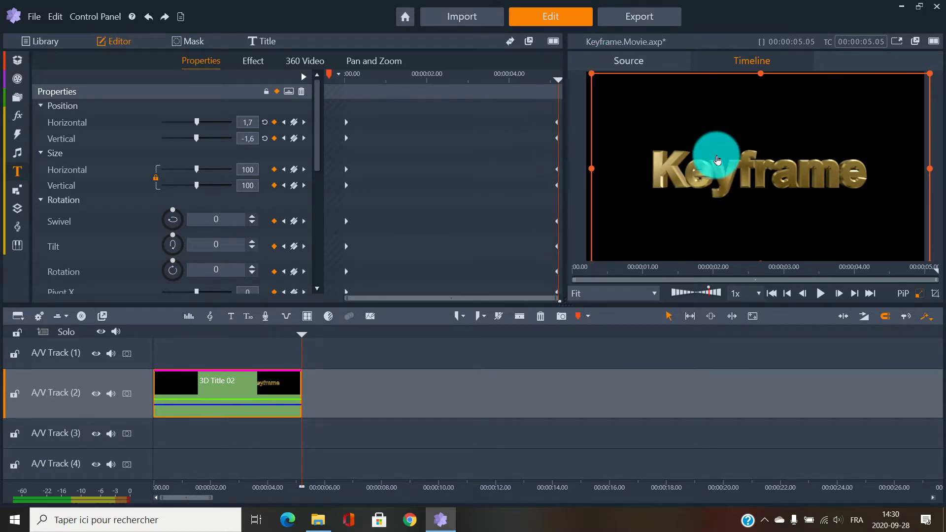
left_click(820, 294)
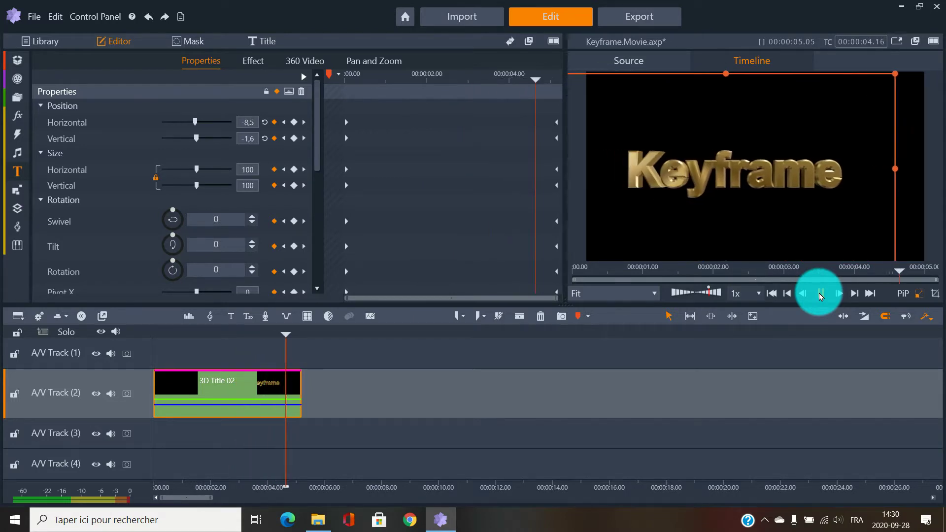
left_click(820, 295)
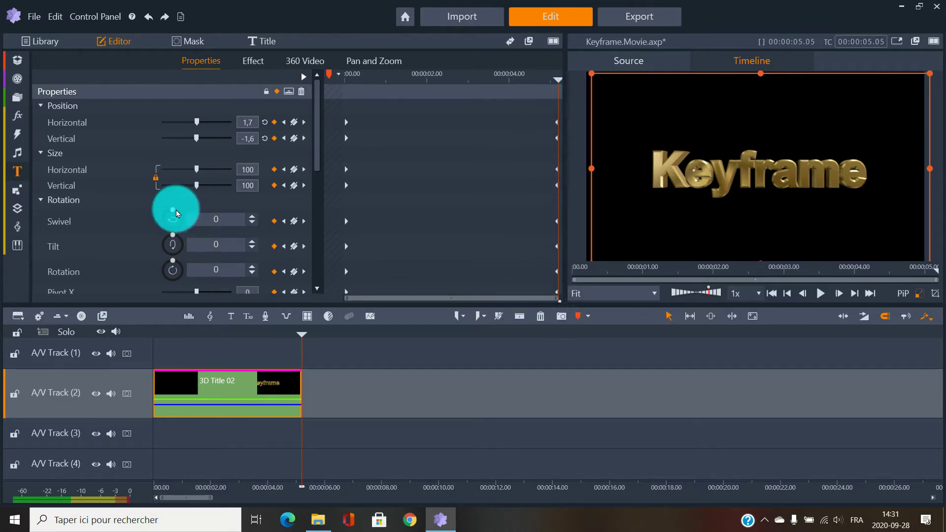
Set the title's swivel to -363 at the first keyframe and play back the spinning entrance.
key("Home")
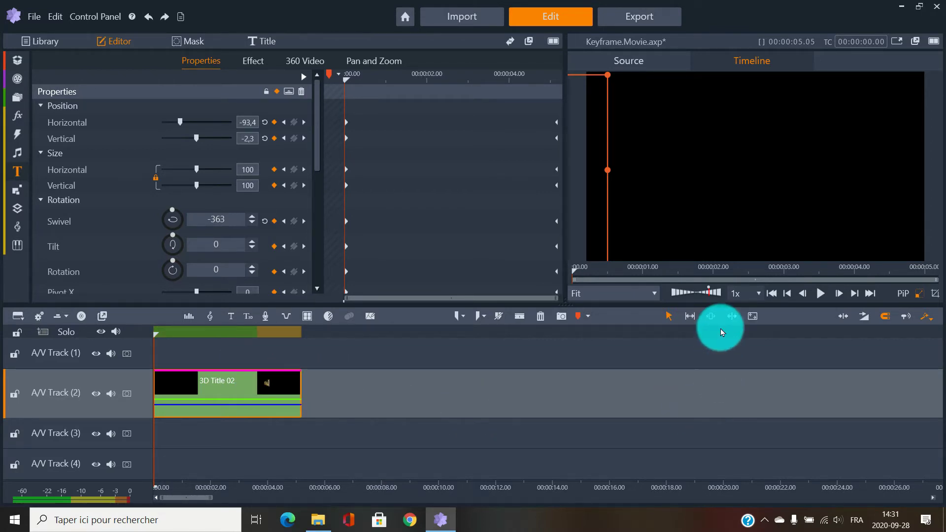
left_click(821, 295)
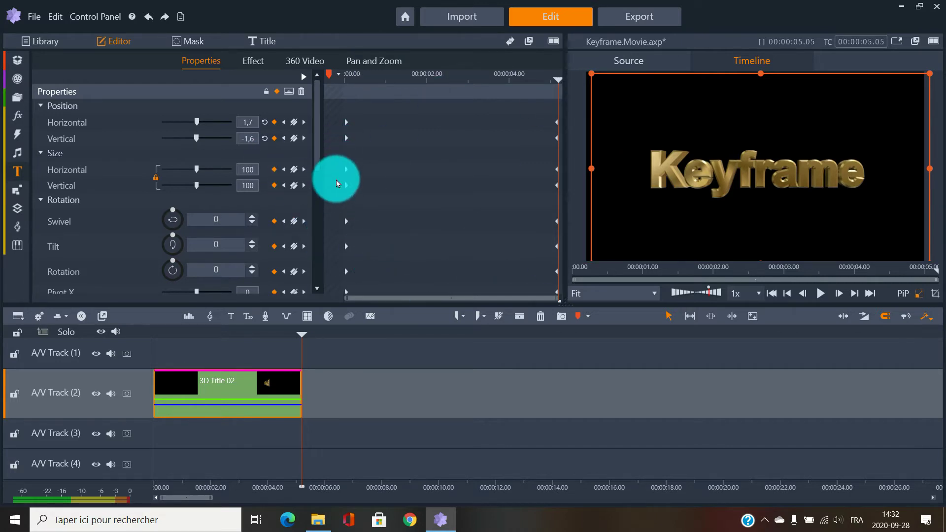
Place the Walking the 5th avenue video from the Keyframe project bin on A/V Track (2) after the title, at about 00:00:06.03.
left_click(17, 59)
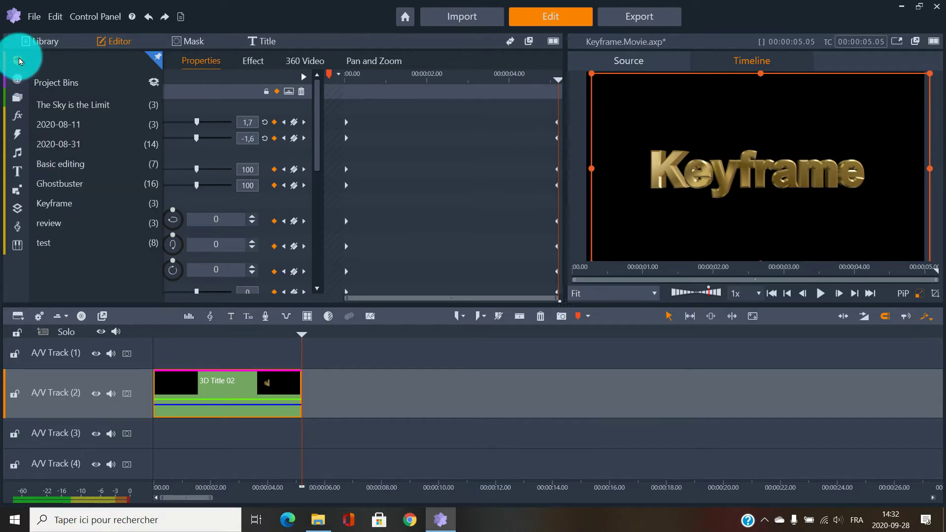
left_click(143, 203)
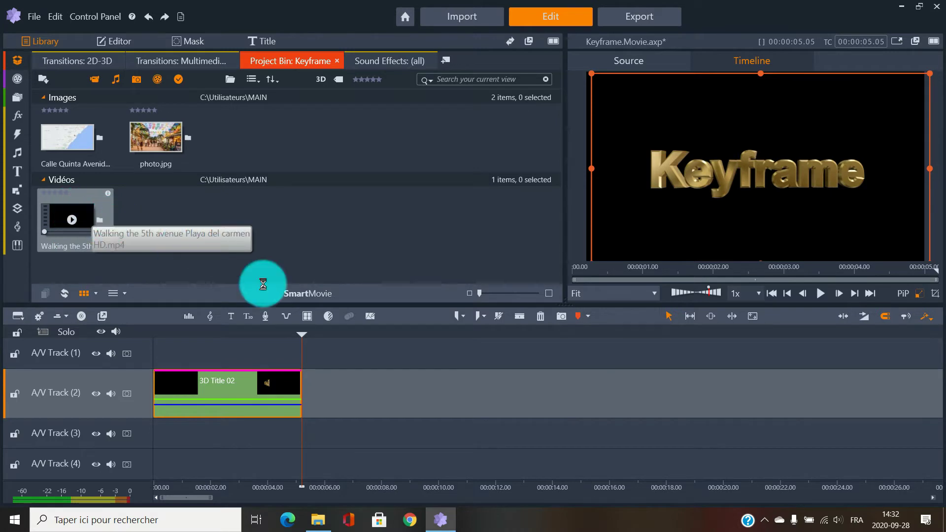
left_click_drag(263, 284, 328, 382)
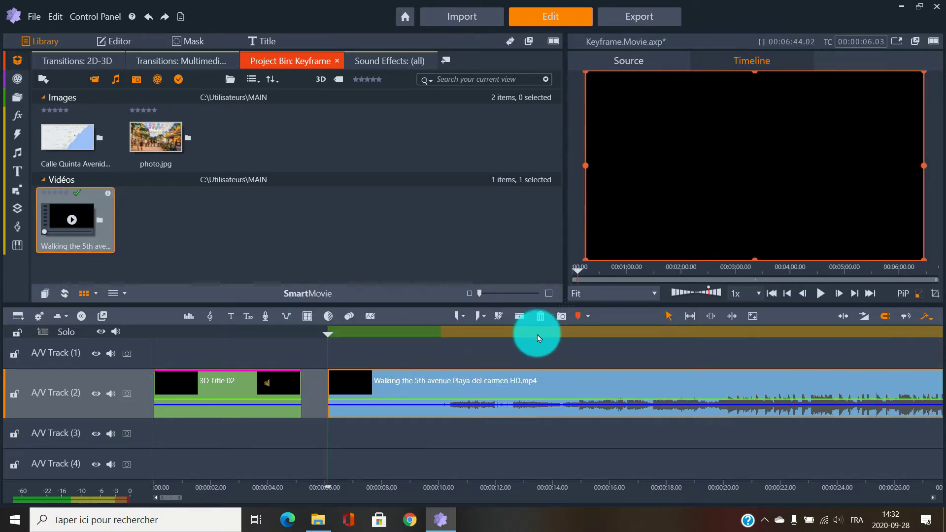
Split the walking video at 00:00:17.16 and delete the part before the cut.
left_click(571, 334)
left_click_drag(571, 334, 655, 338)
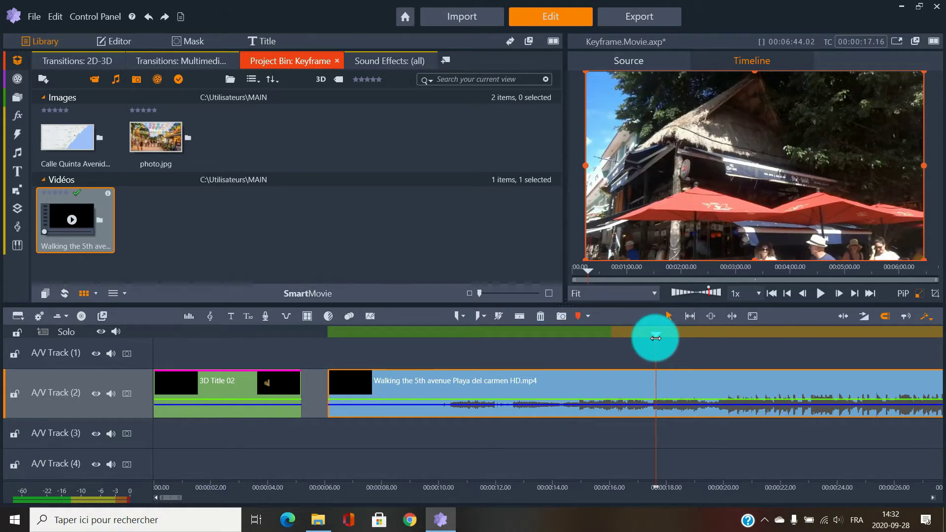
left_click(520, 315)
left_click(527, 378)
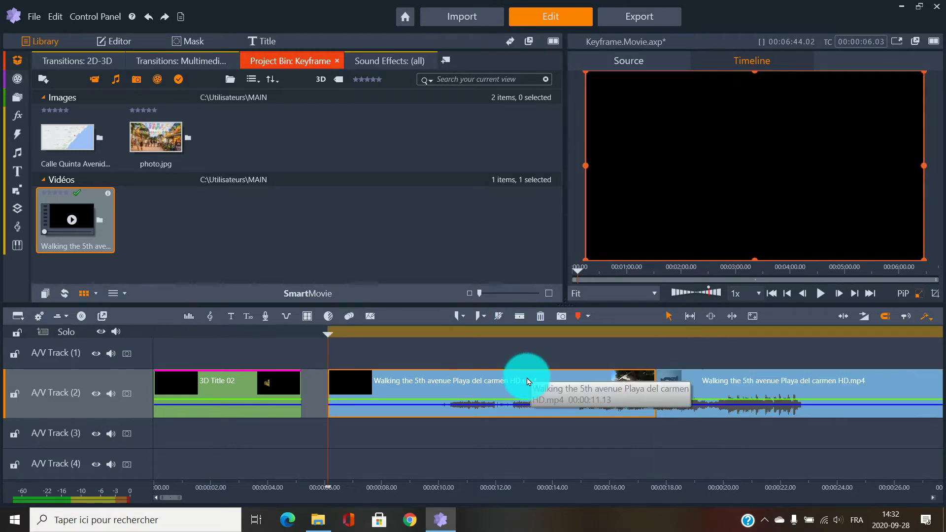
key("Delete")
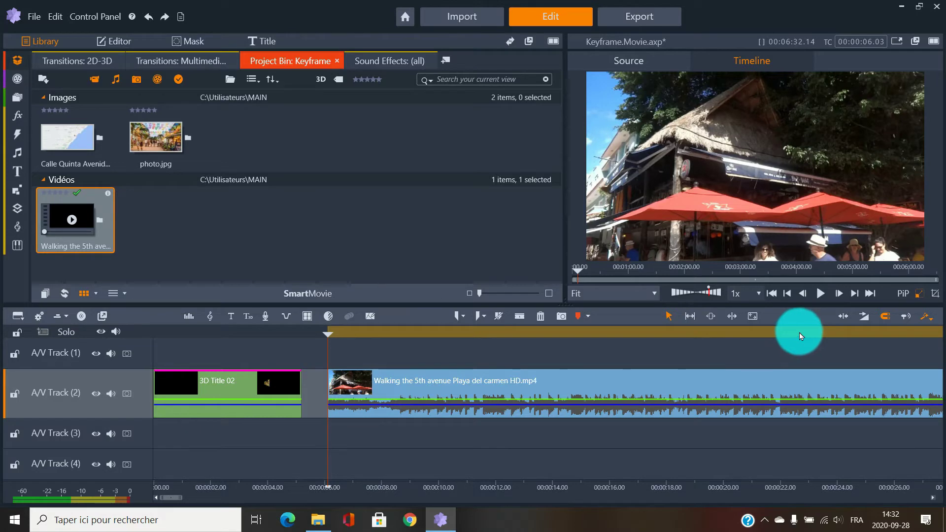
Trim off the part of the walking video after 00:00:24.18 and move the remaining clip against the end of the title.
left_click(857, 333)
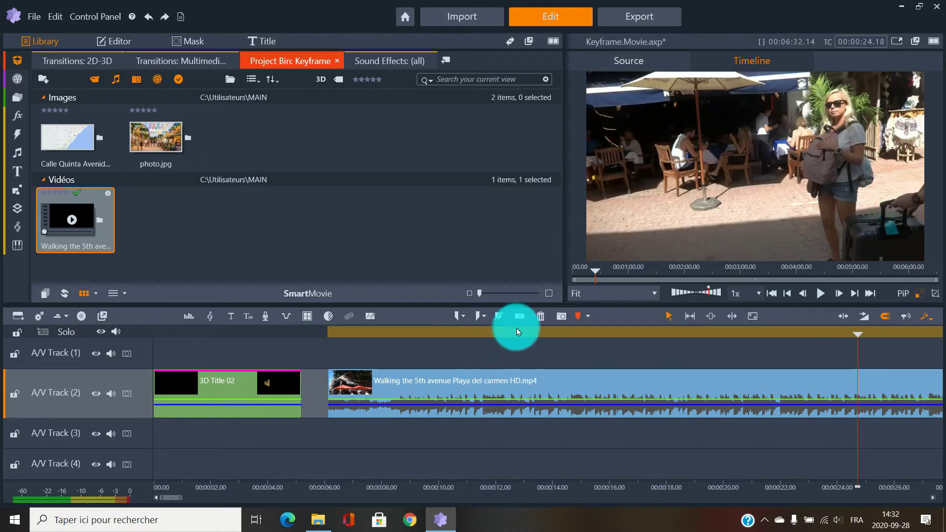
left_click(521, 318)
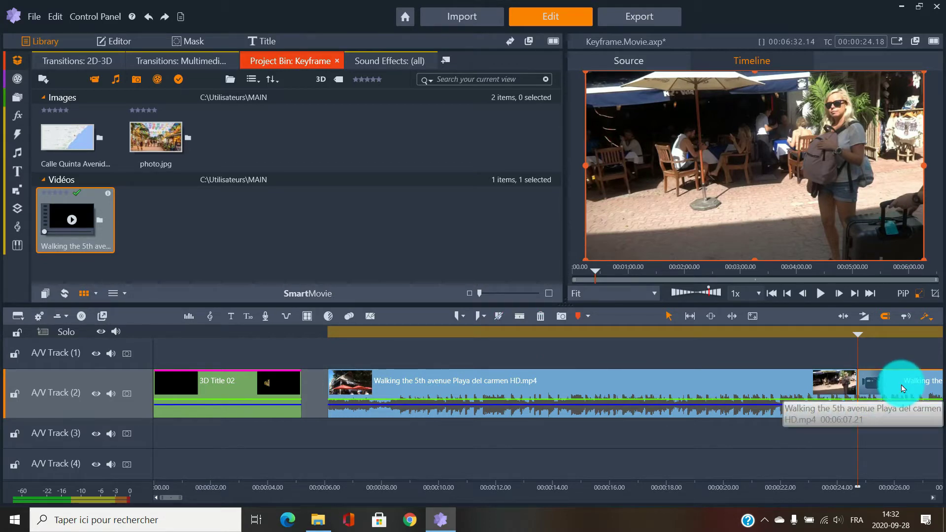
key("Delete")
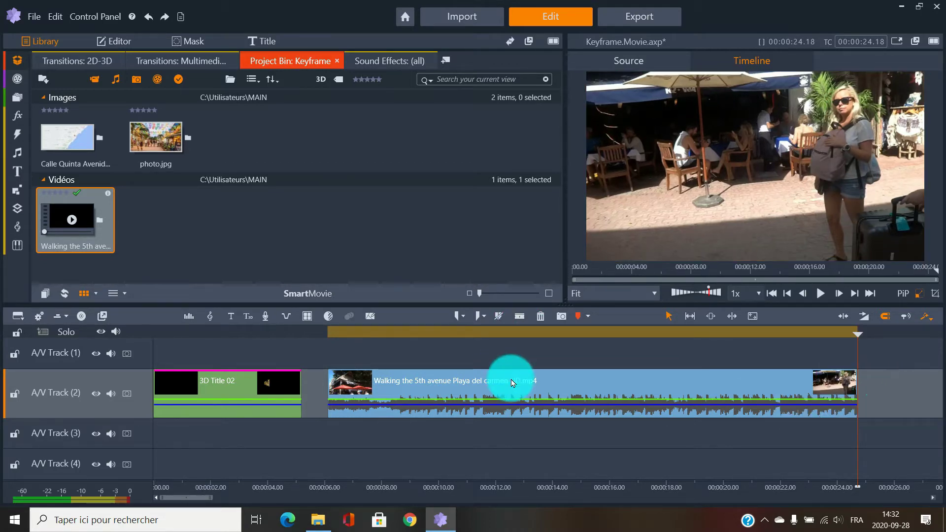
left_click_drag(525, 384, 507, 387)
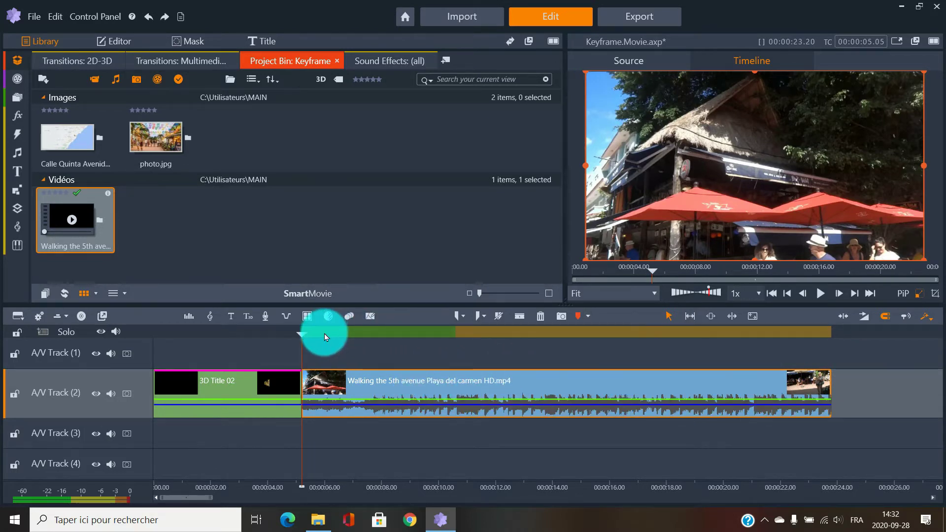
Place photo.jpg from the Keyframe project bin on A/V Track (1) above the walking video, at about 00:00:08.08.
left_click(349, 333)
left_click_drag(359, 333, 378, 336)
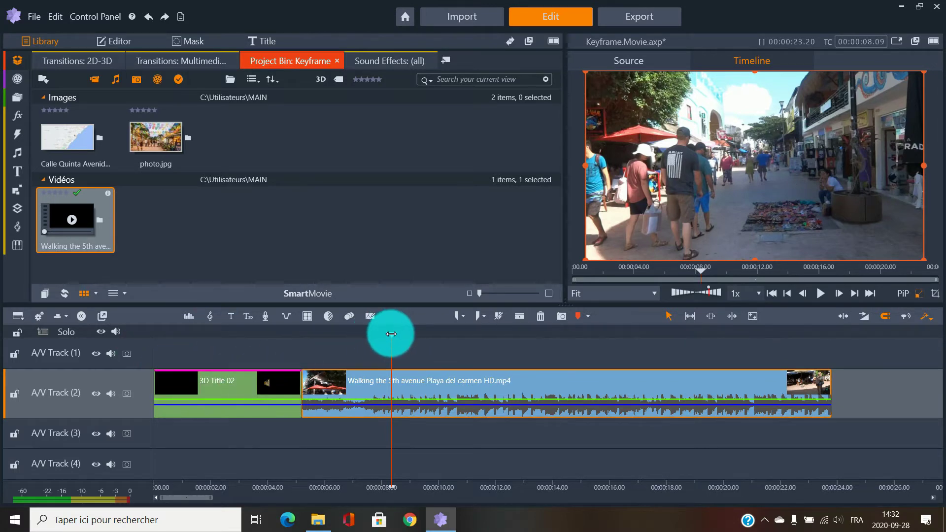
left_click_drag(391, 334, 402, 334)
left_click(806, 124)
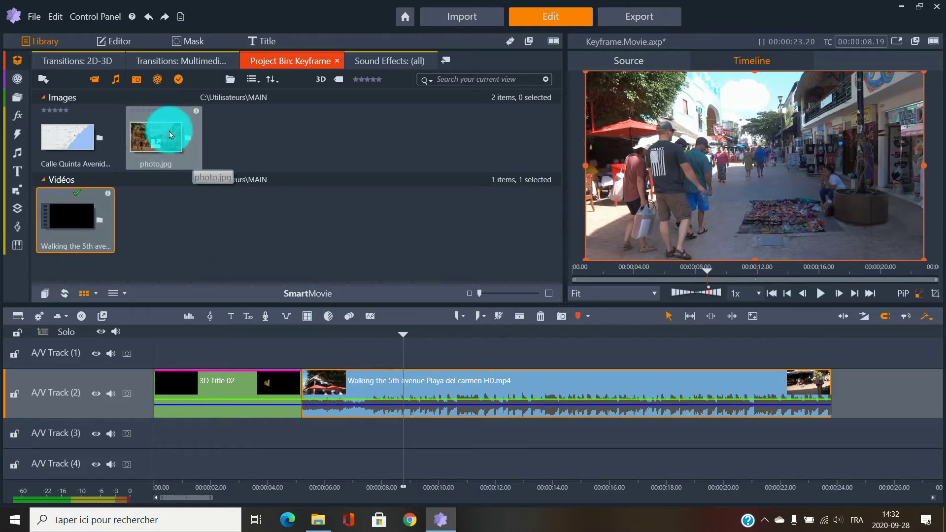
left_click_drag(170, 134, 402, 348)
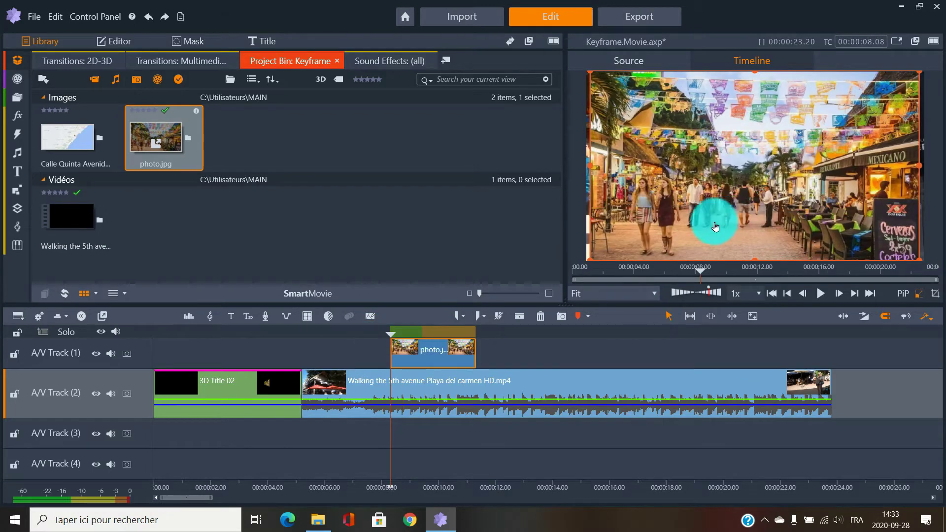
Scale the photo down to about 43.9 and position it at about -23.5 horizontal and 19.5 vertical.
double_click(424, 349)
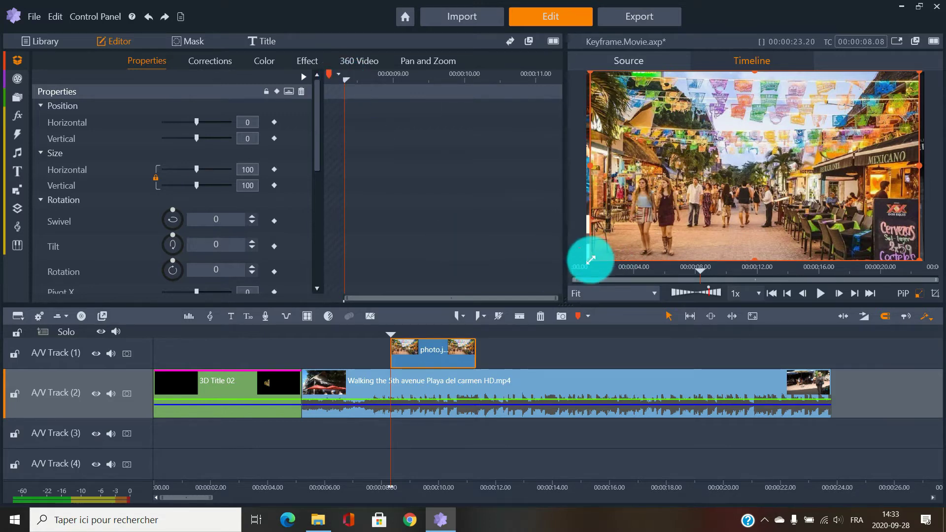
left_click_drag(591, 260, 770, 178)
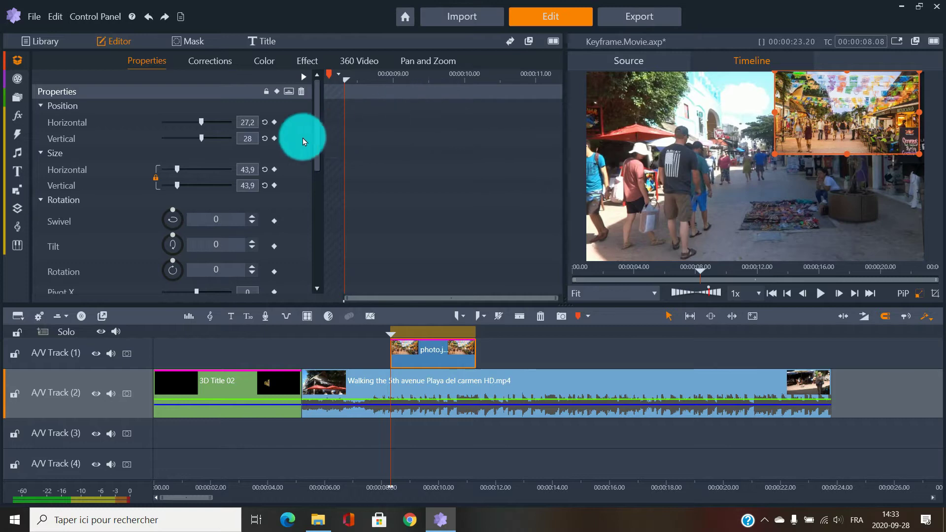
left_click_drag(316, 136, 313, 110)
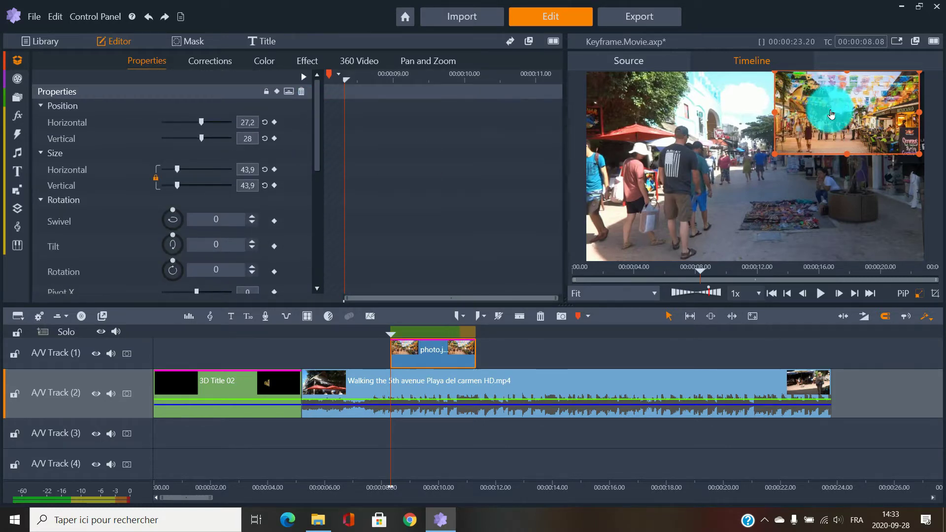
left_click_drag(827, 124, 711, 147)
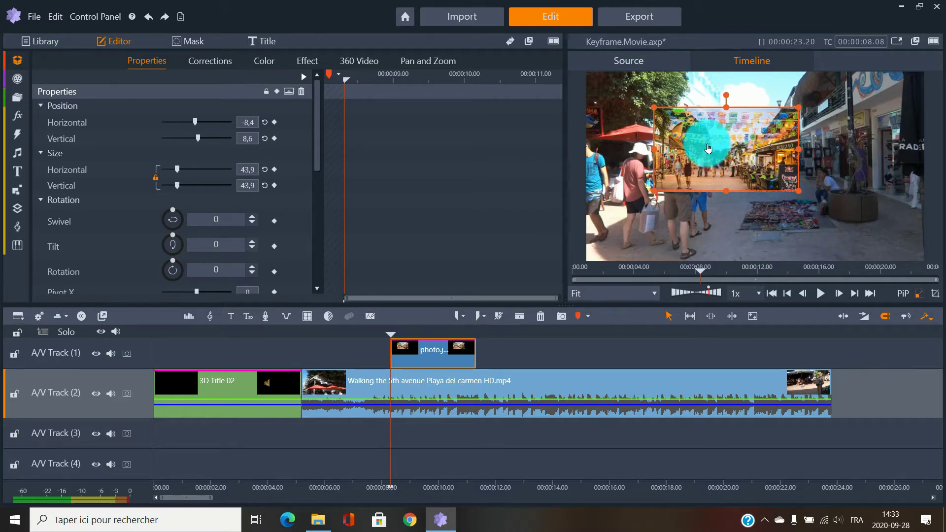
left_click_drag(692, 144, 653, 126)
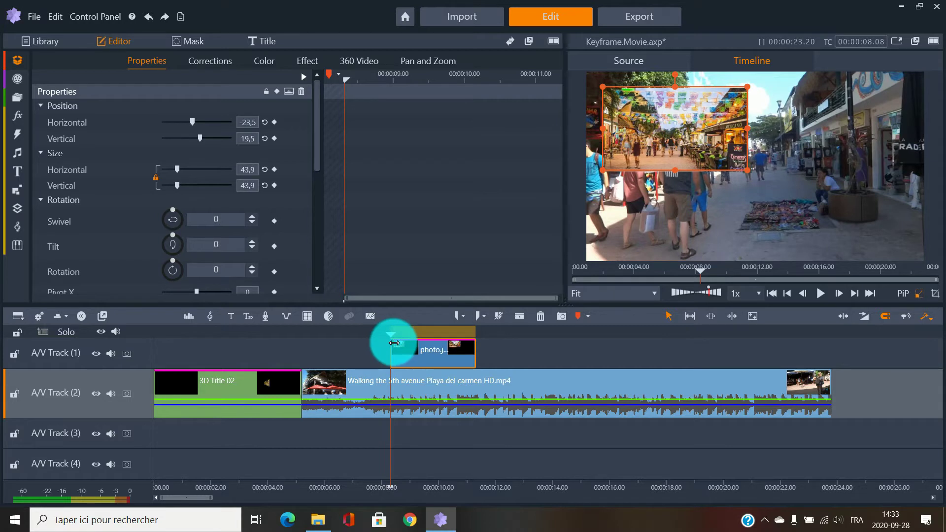
Add a short fade-in at the photo clip's start and enable keyframes for all its properties at 00:00:08.08.
left_click_drag(397, 341, 408, 343)
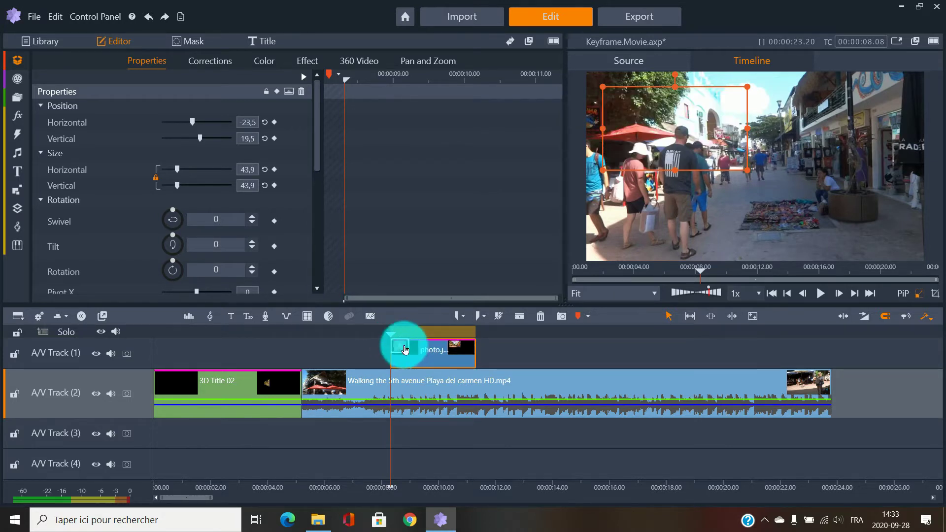
left_click(274, 91)
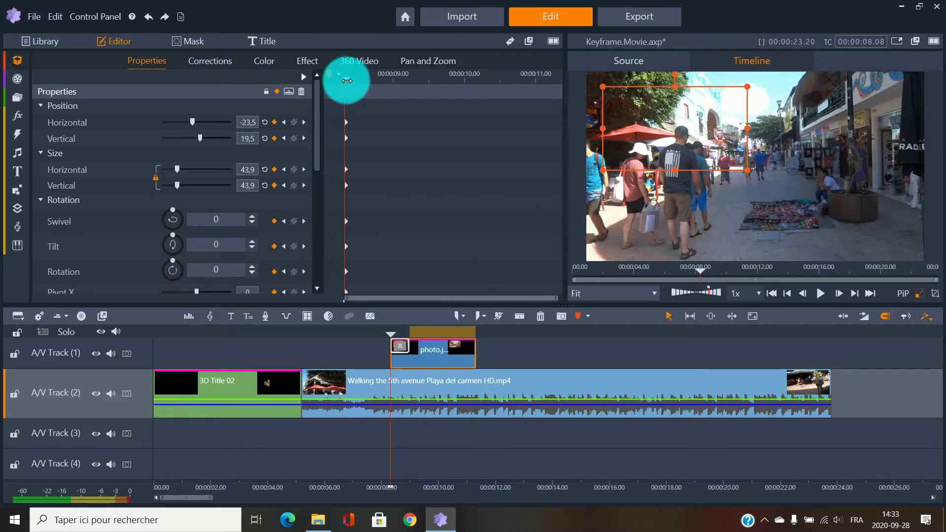
At the photo clip's end, 00:00:11.08, move the photo to about 25.5 horizontal and 21 vertical.
left_click_drag(347, 80, 373, 80)
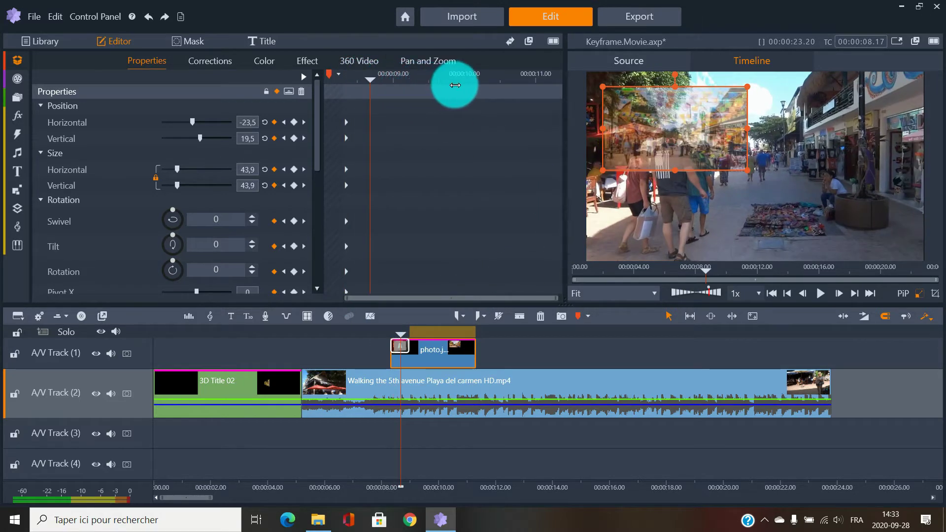
left_click_drag(455, 85, 558, 85)
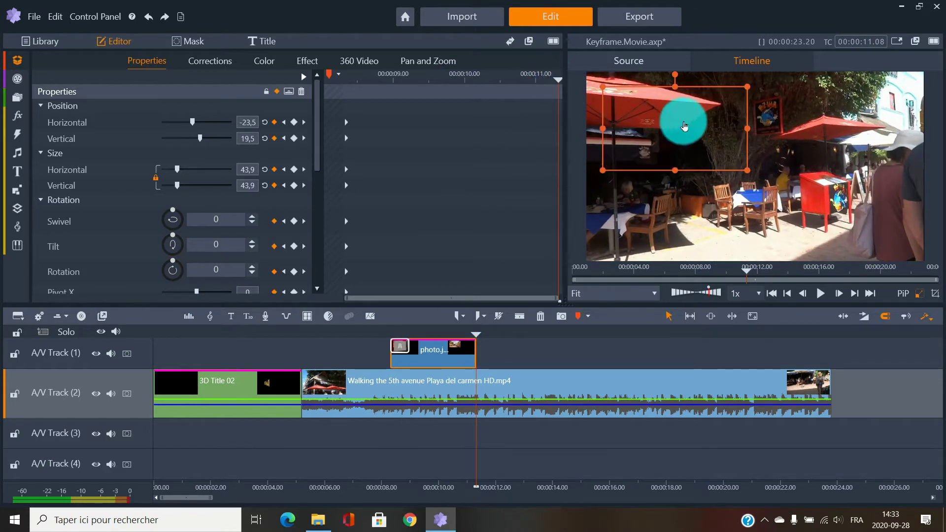
left_click_drag(684, 126, 843, 123)
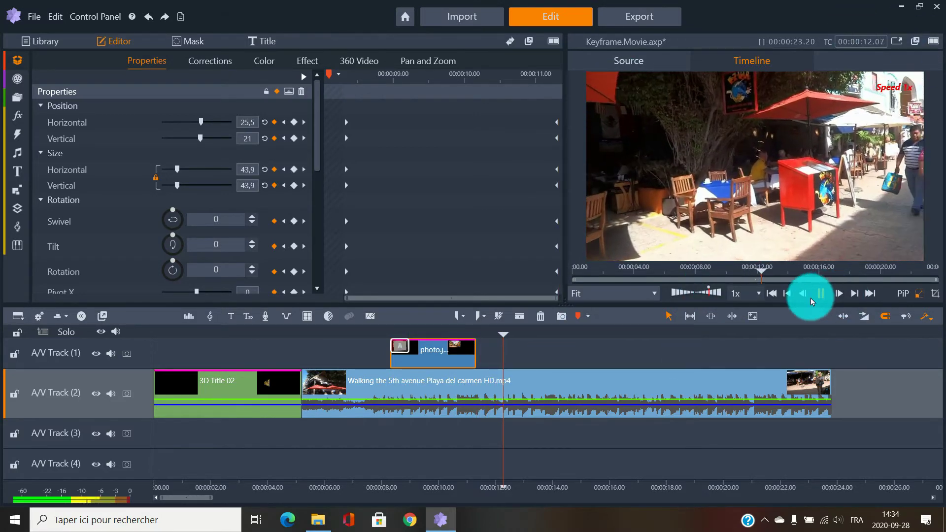
Lower the volume of A/V Track (2) to Mute and play back the photo's movement from 00:00:06.21.
left_click(349, 335)
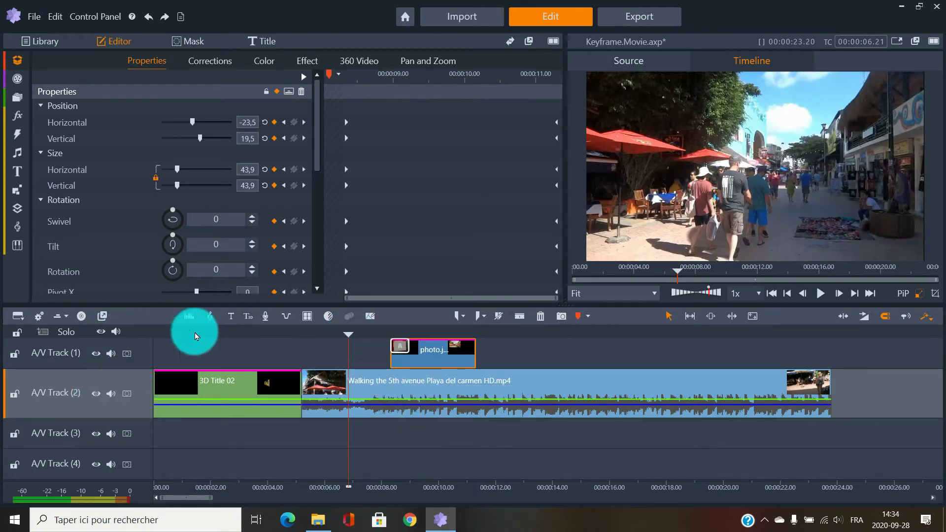
left_click(188, 316)
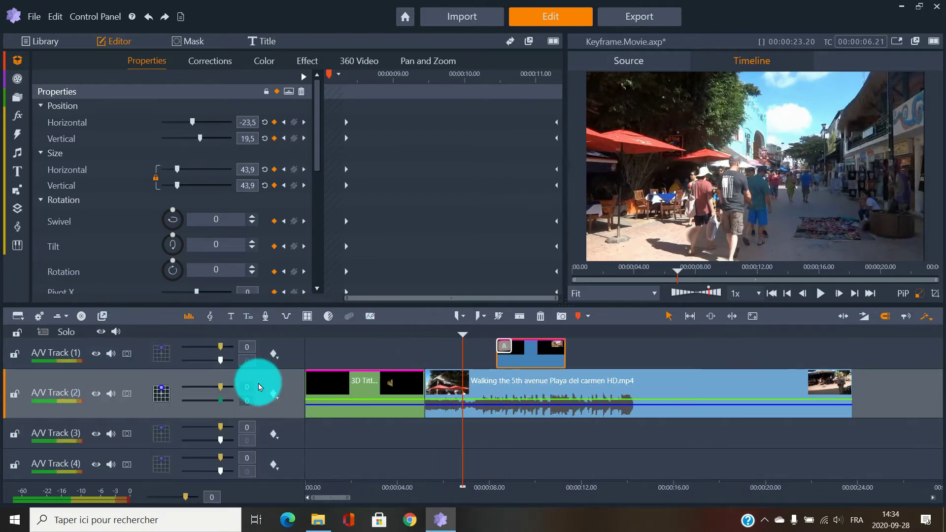
left_click_drag(220, 387, 158, 397)
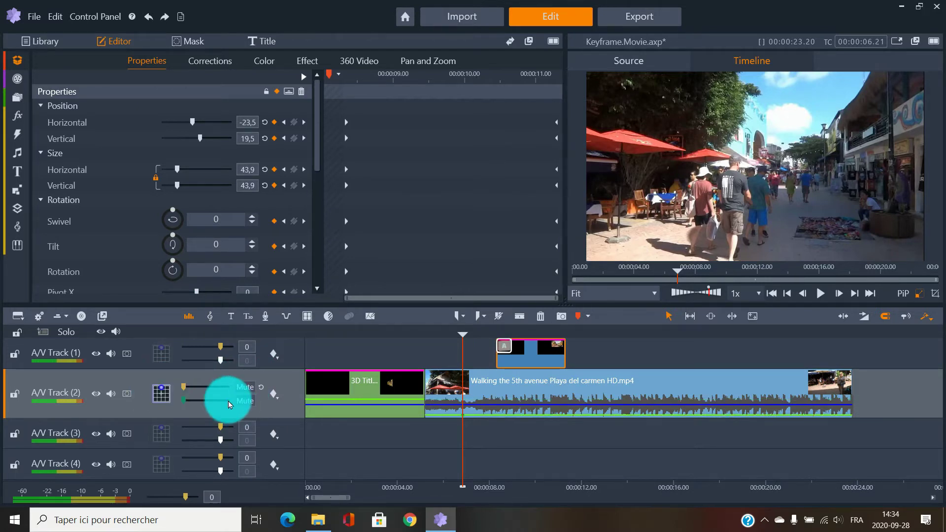
left_click(189, 316)
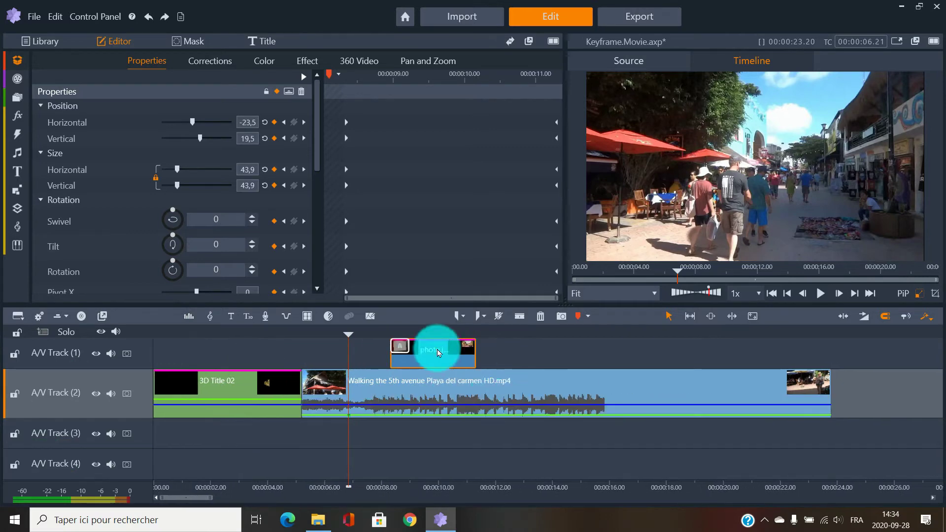
left_click(820, 294)
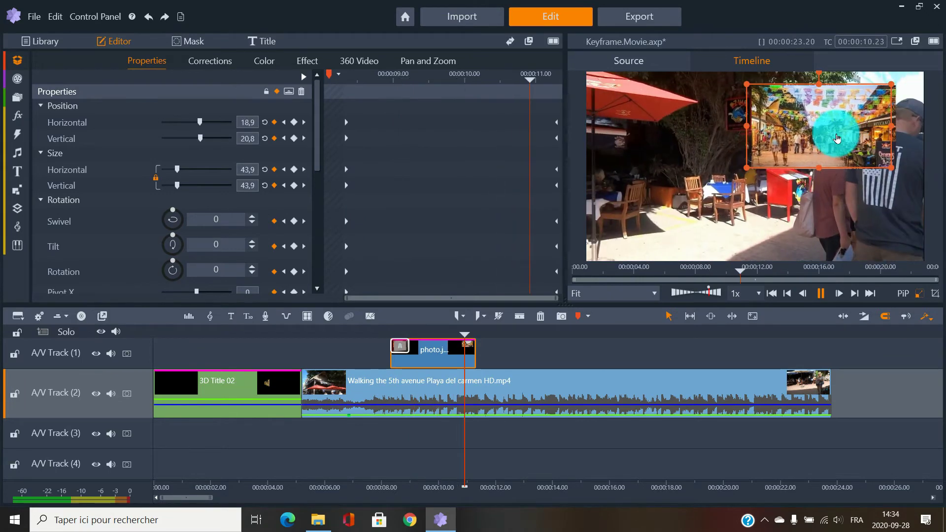
left_click(820, 294)
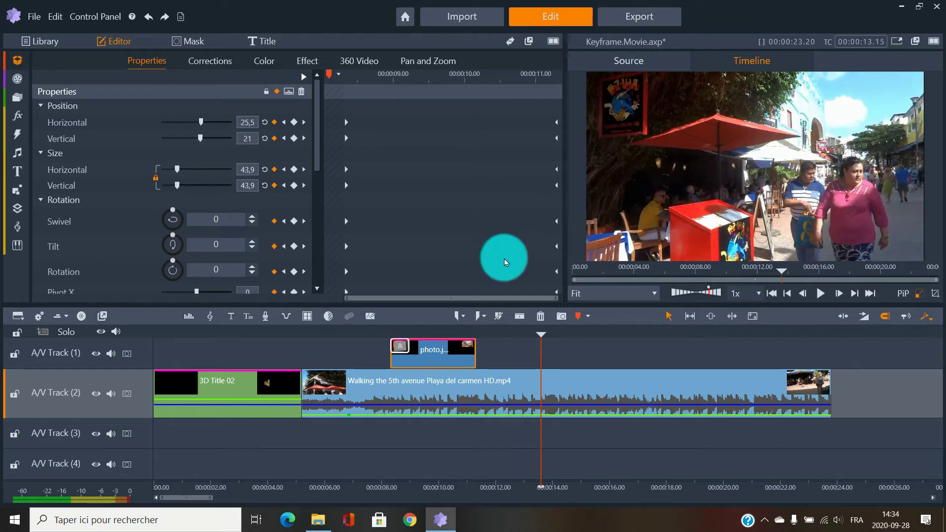
Shift the walking video and photo later on the timeline and place the Calle Quinta Avenida map on A/V Track (2) at 00:00:06.21.
left_click_drag(497, 450, 781, 380)
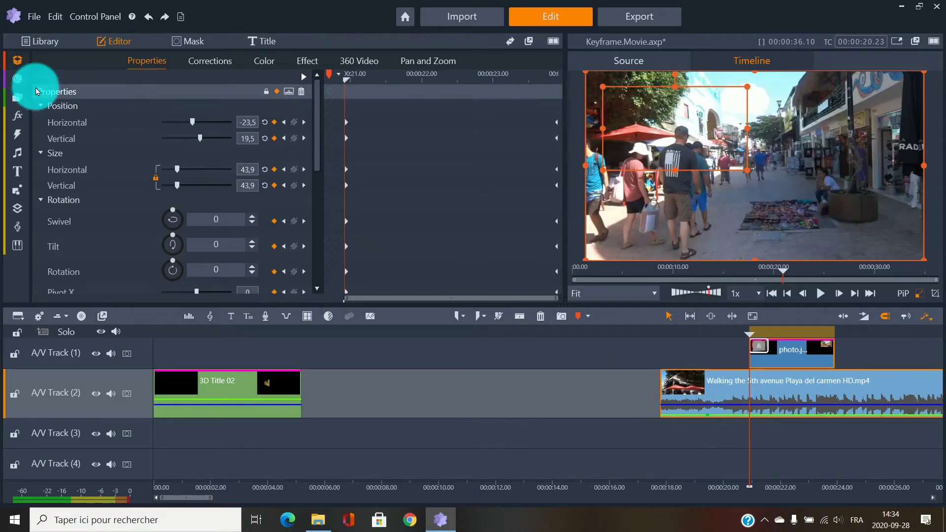
mouse_move(23, 72)
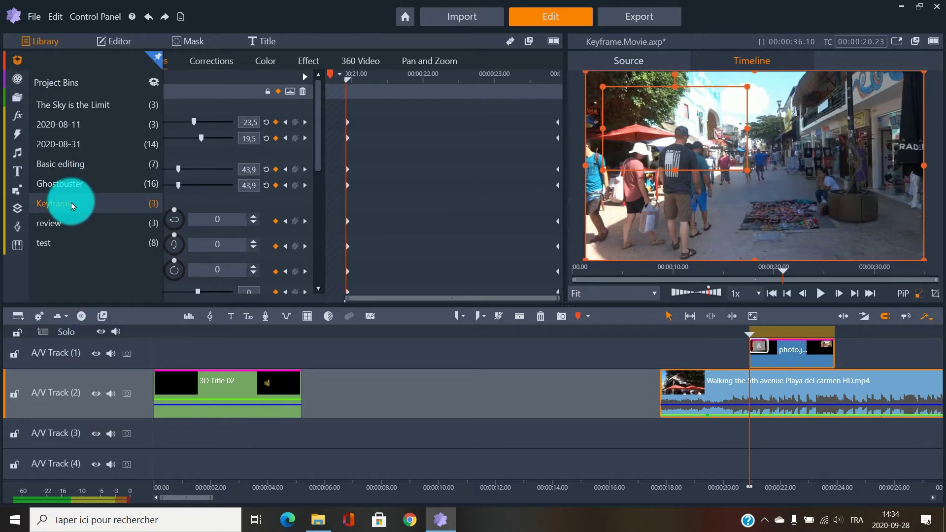
left_click(71, 202)
left_click(69, 135)
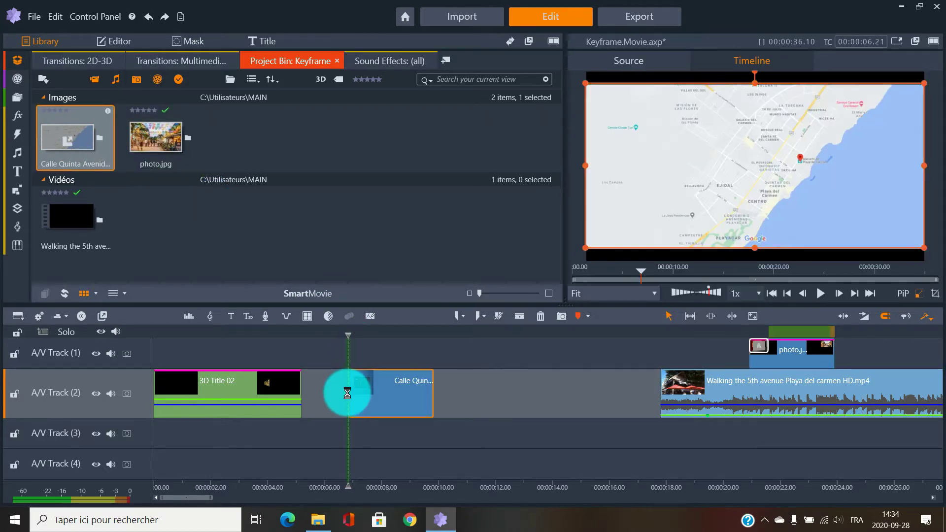
Lengthen the map clip to 00:00:06.06 and close the gaps between the title, the map and the walking video.
left_click_drag(430, 394, 523, 394)
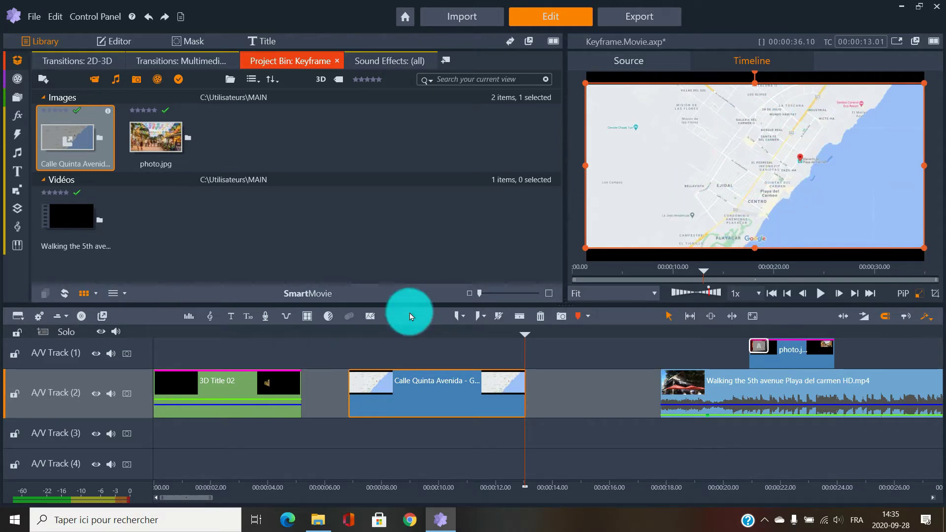
left_click_drag(408, 386, 375, 389)
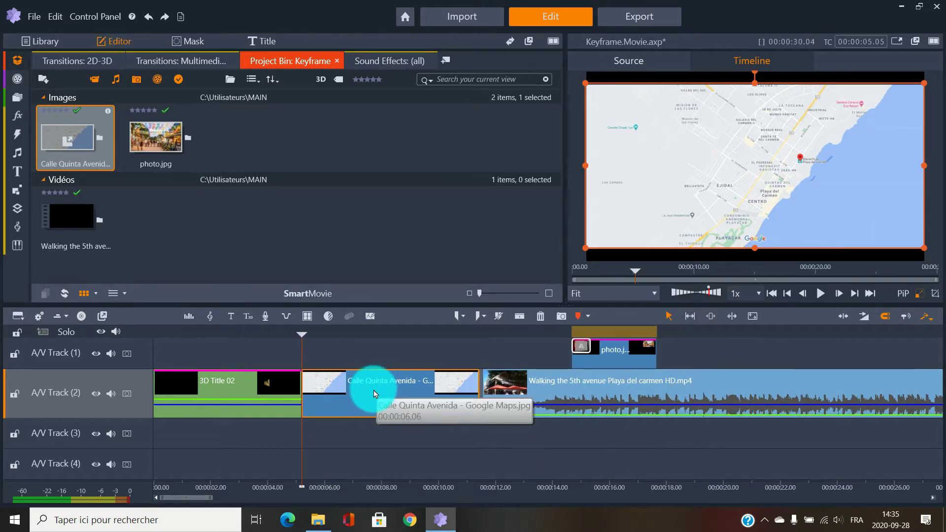
Enable keyframes for all the map clip's properties at its start, 00:00:05.05.
double_click(375, 393)
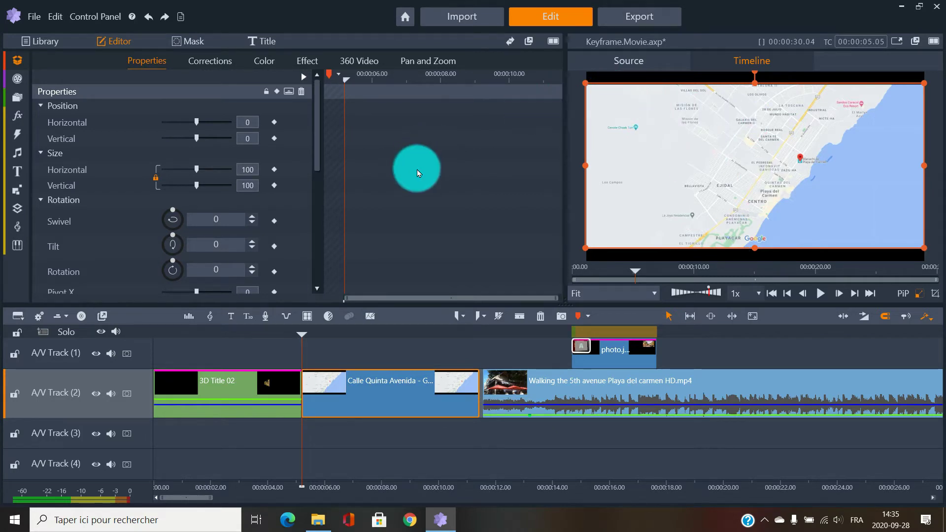
left_click(277, 92)
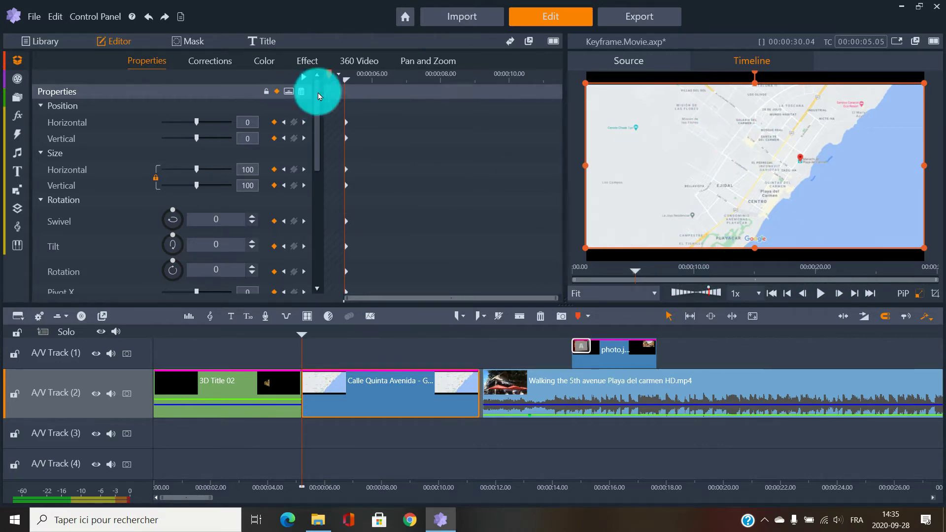
Use Pan and Zoom at the map clip's end to frame the red marker, with zoom about 79.627, horizontal -14.543 and vertical -3.134.
left_click_drag(348, 79, 452, 80)
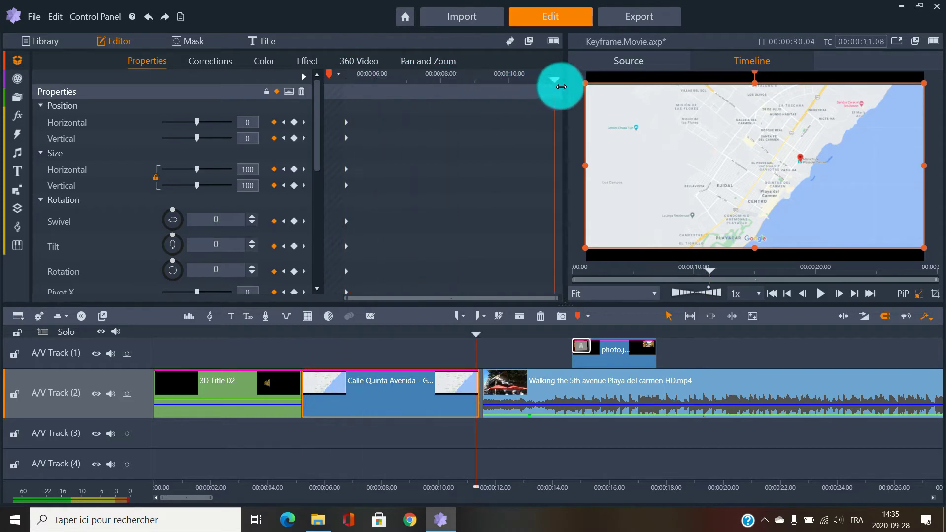
left_click_drag(560, 87, 553, 84)
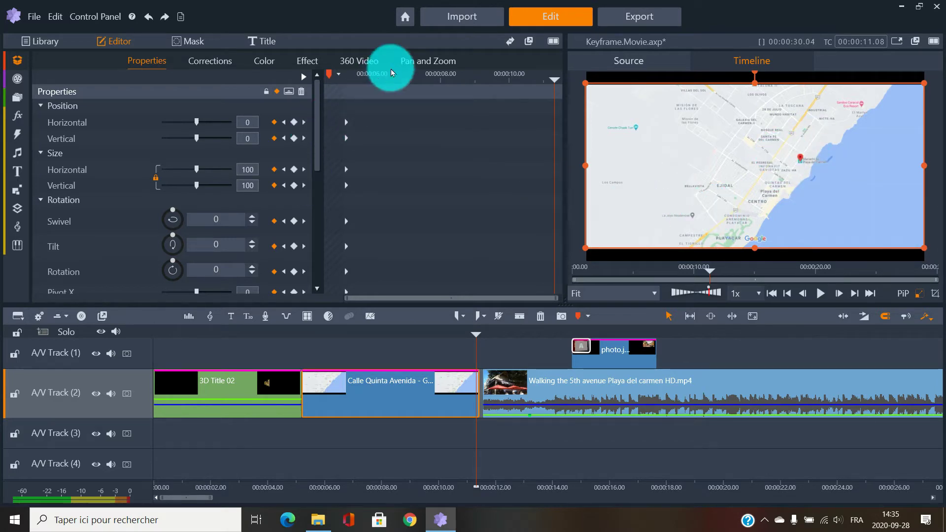
left_click(416, 65)
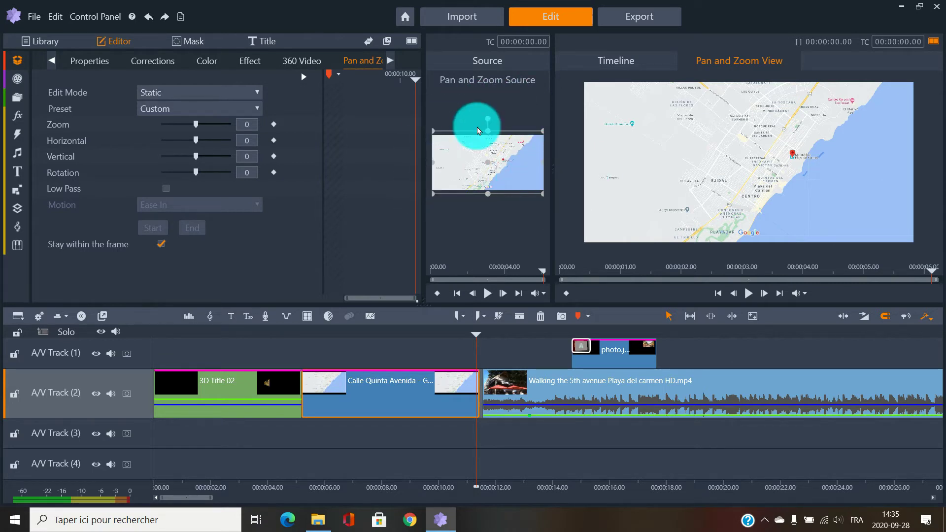
left_click_drag(488, 196, 503, 158)
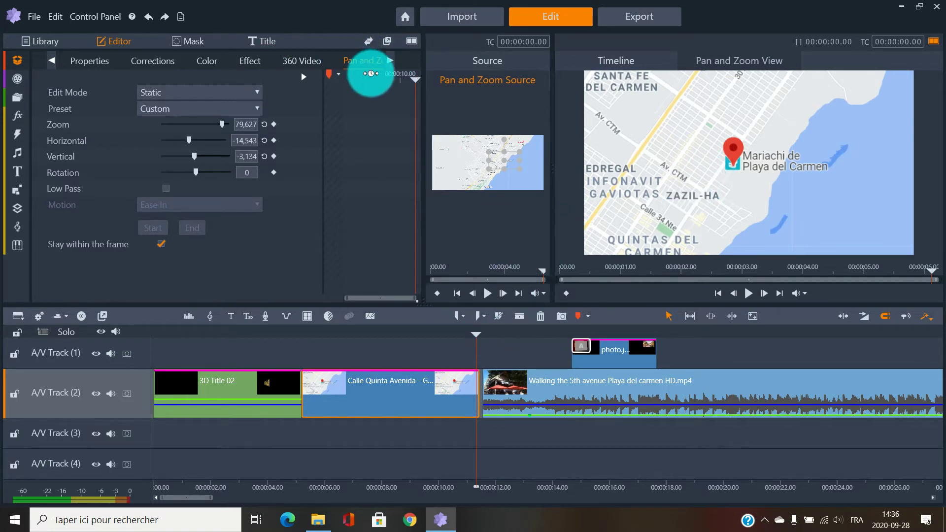
mouse_move(412, 79)
left_mouse_down()
mouse_move(346, 79)
mouse_move(424, 84)
mouse_move(344, 87)
mouse_move(420, 87)
left_mouse_up()
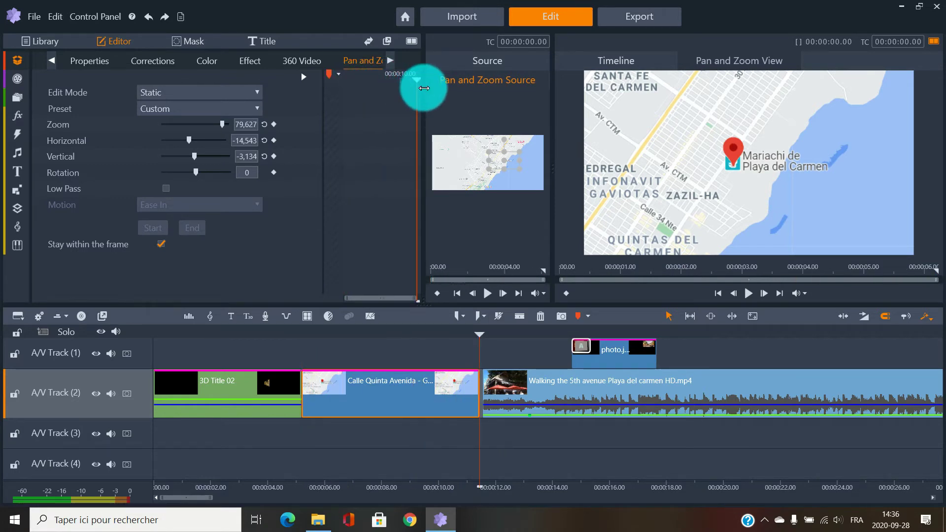
Enable the map clip's Pan and Zoom keyframes and set its start view to zoom 8.222, horizontal -2.277 and vertical -1.053.
left_click(273, 125)
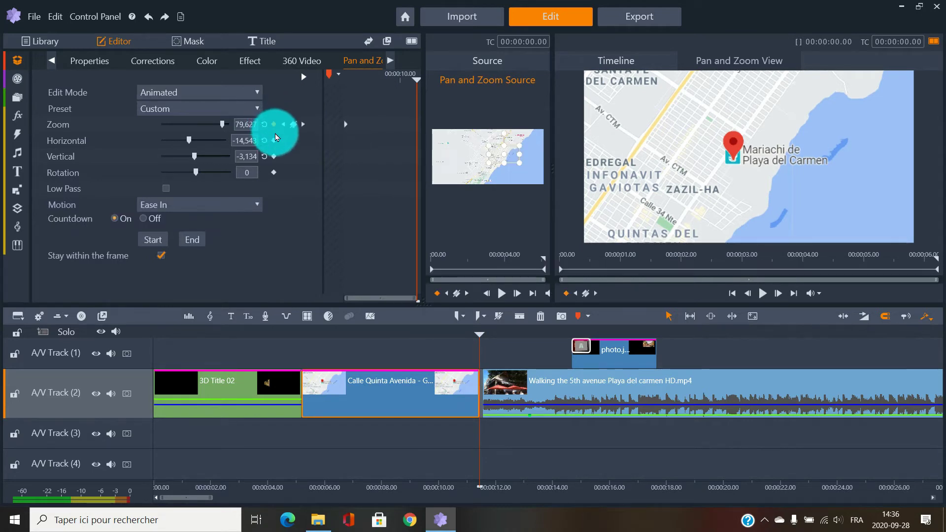
left_click(273, 174)
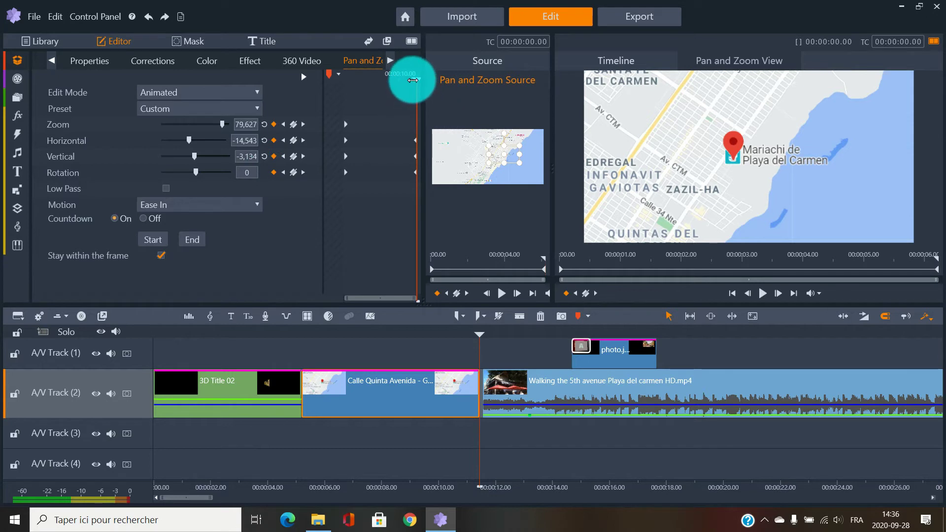
left_click_drag(412, 80, 533, 134)
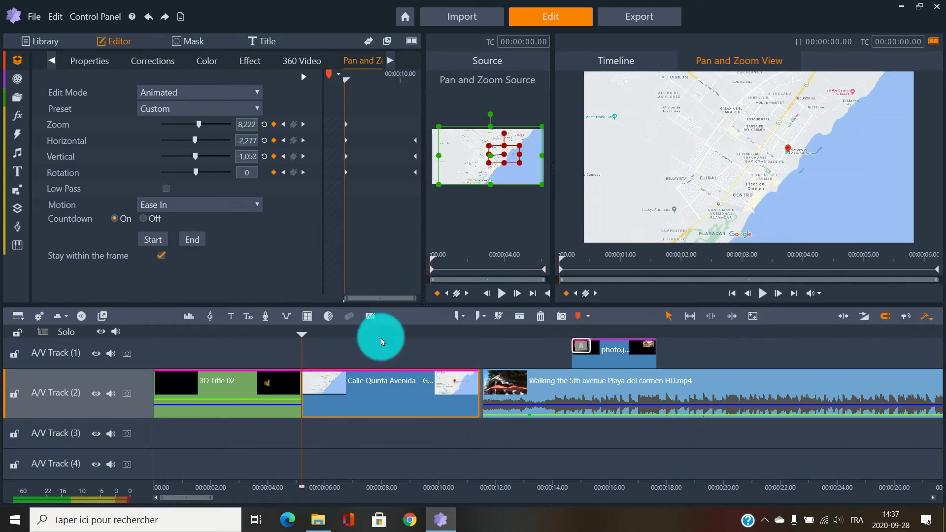
left_click_drag(208, 338, 683, 333)
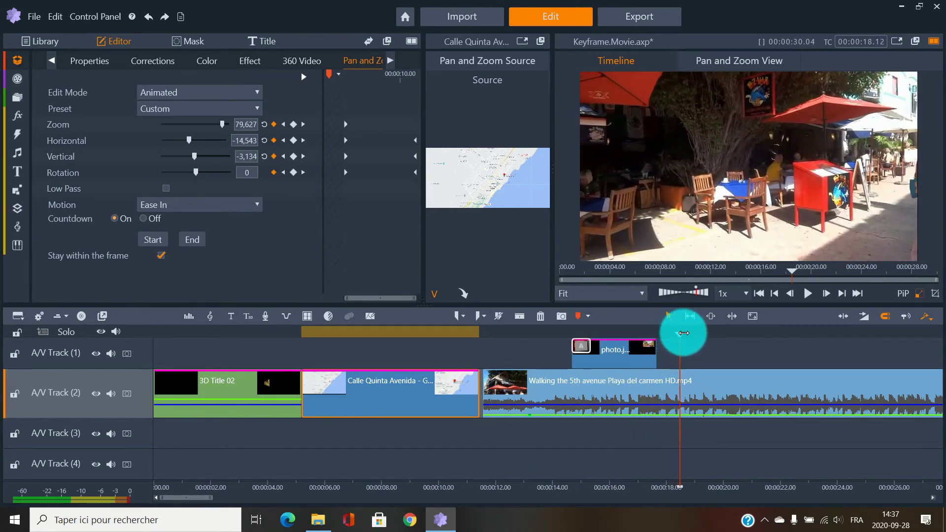
Split the walking video at 00:00:25.24 and open its final piece for editing.
left_click_drag(185, 501, 223, 497)
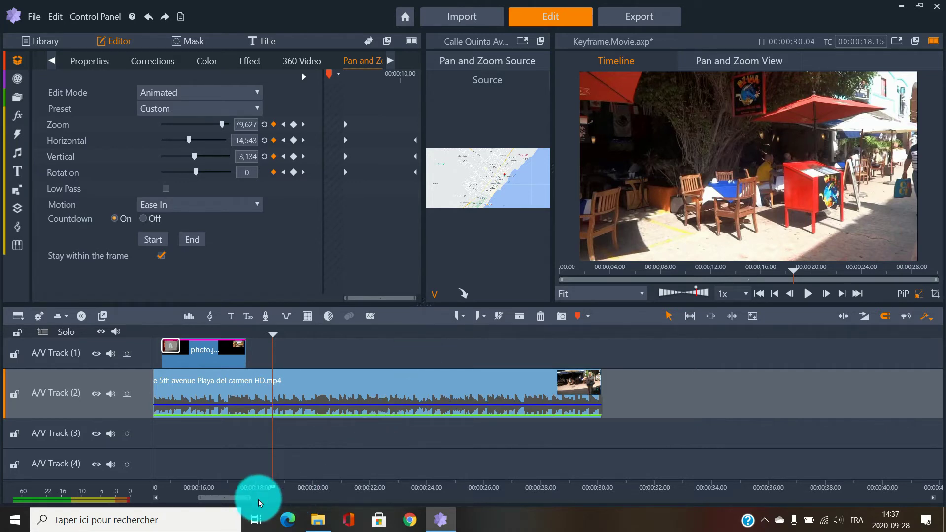
left_click_drag(235, 502, 221, 500)
left_click(620, 336)
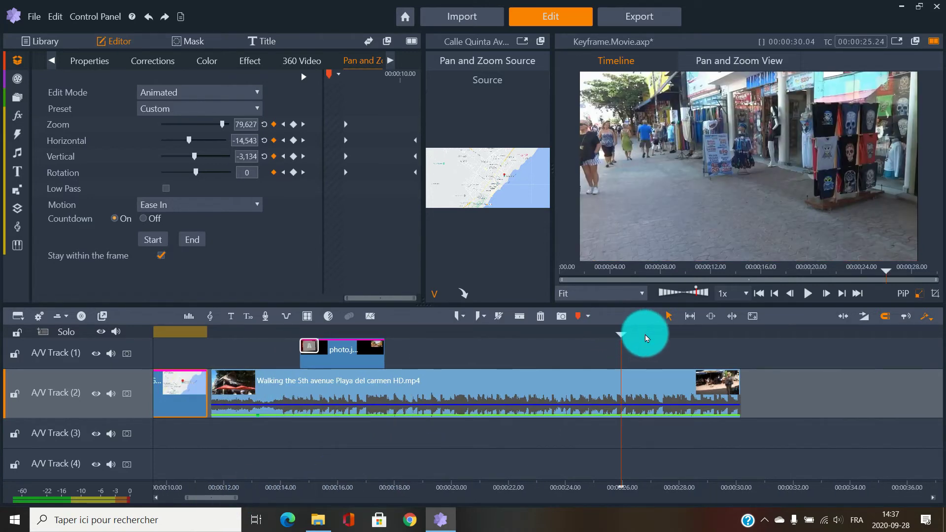
left_click(518, 319)
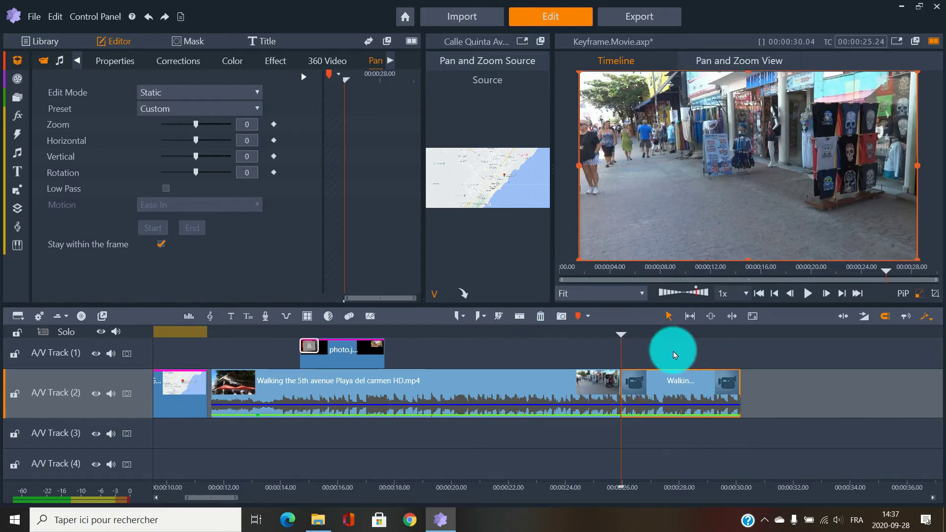
left_click(691, 387)
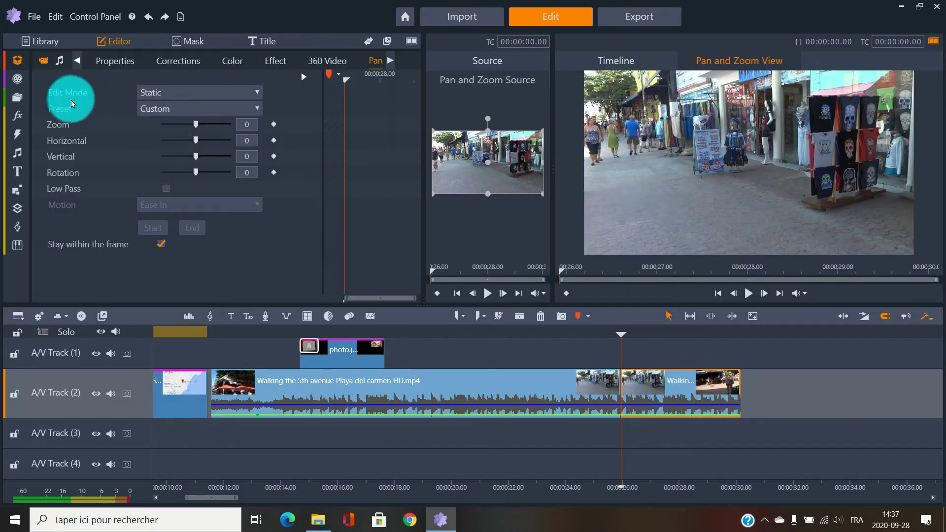
Apply the Bevel Crystal effect from the Artistic effects to the final piece of the walking video.
left_click(23, 116)
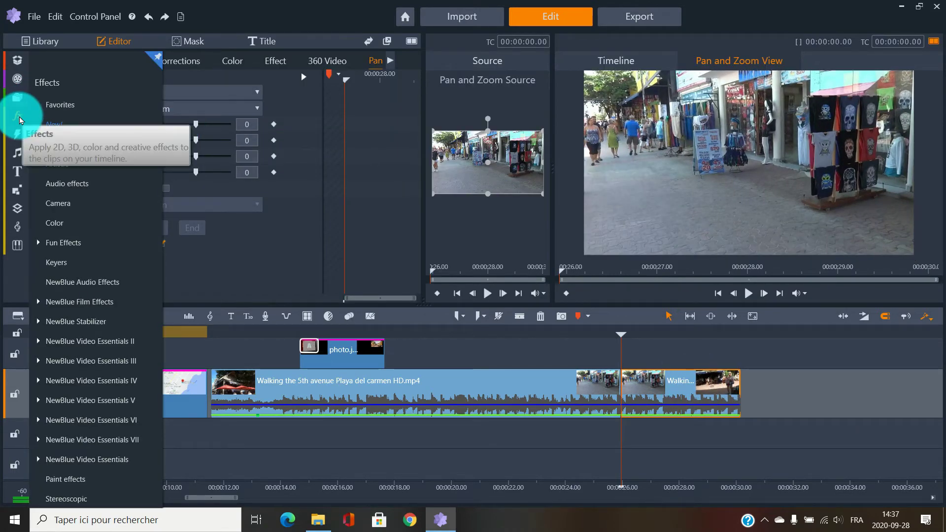
left_click(19, 119)
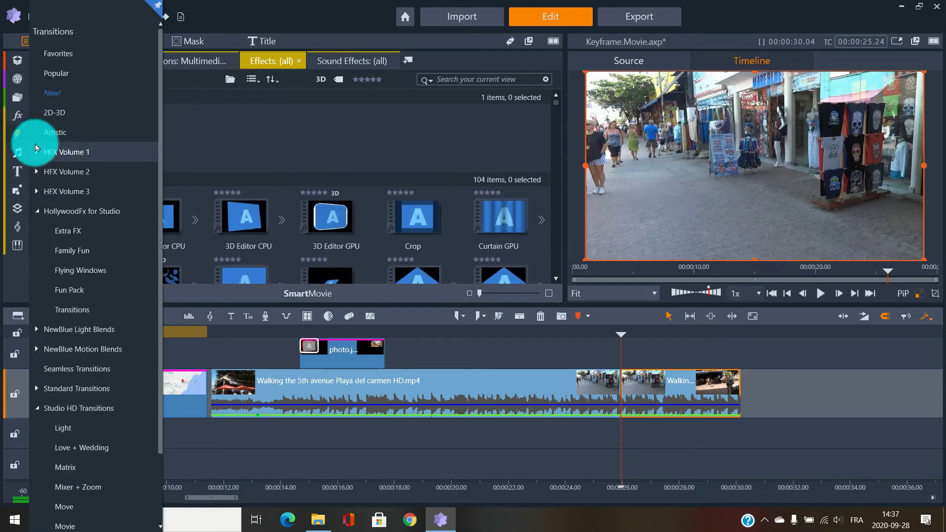
left_click(17, 119)
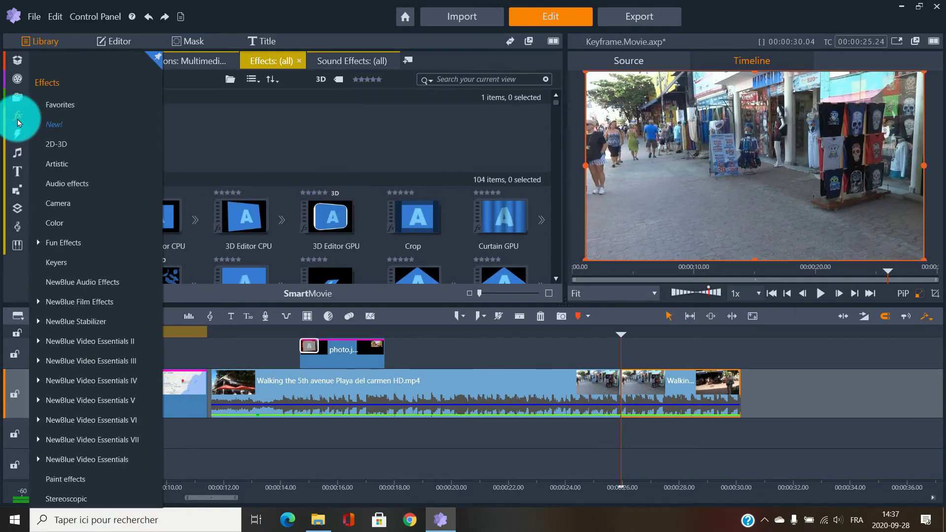
left_click(67, 162)
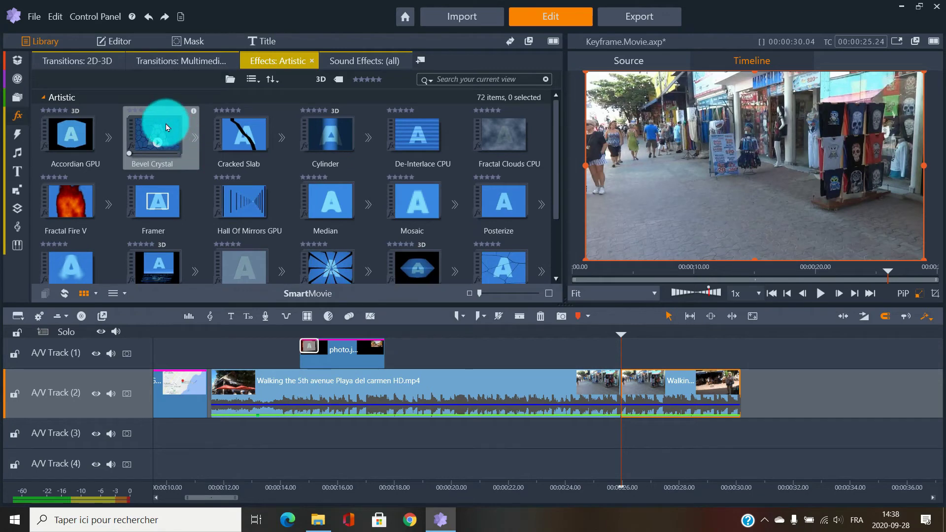
left_click_drag(167, 127, 688, 386)
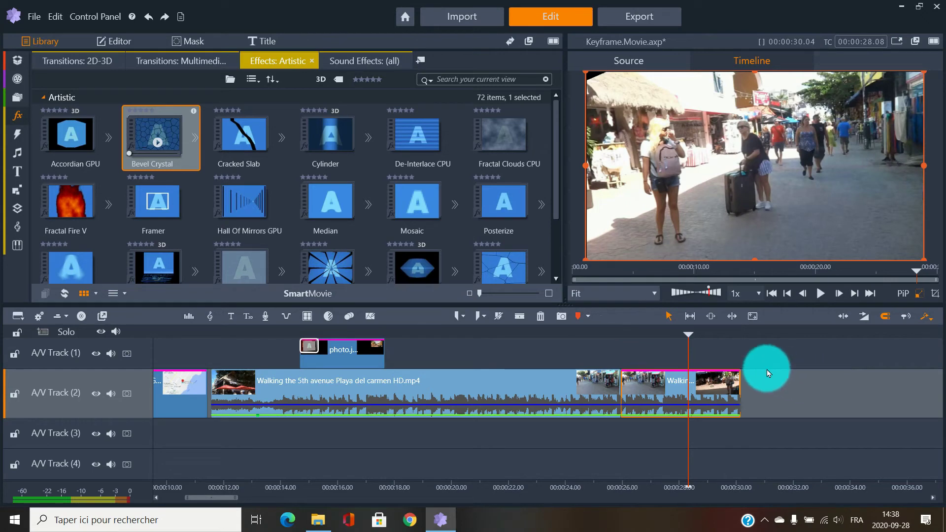
Open the final clip's Bevel Crystal settings and enable keyframes for all its parameters at 00:00:27.11.
left_click(651, 334)
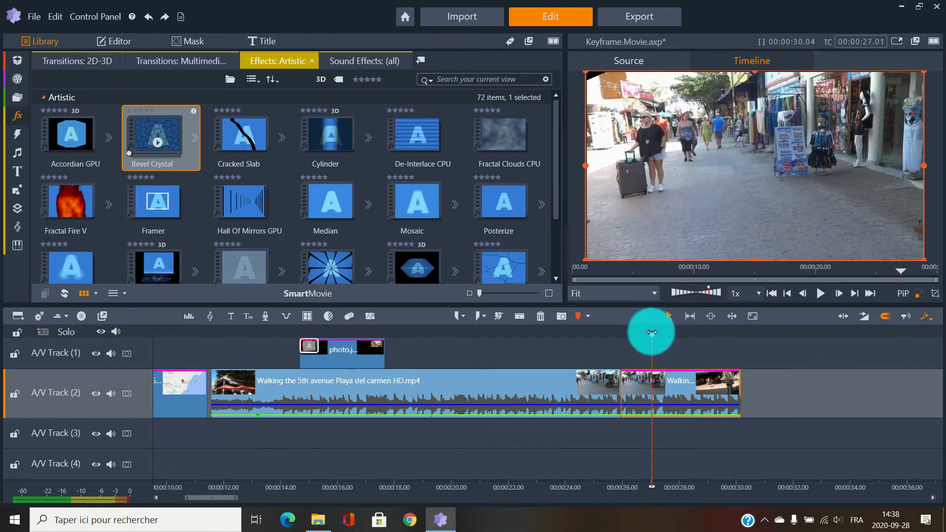
mouse_move(651, 333)
left_mouse_down()
mouse_move(739, 327)
mouse_move(669, 332)
left_mouse_up()
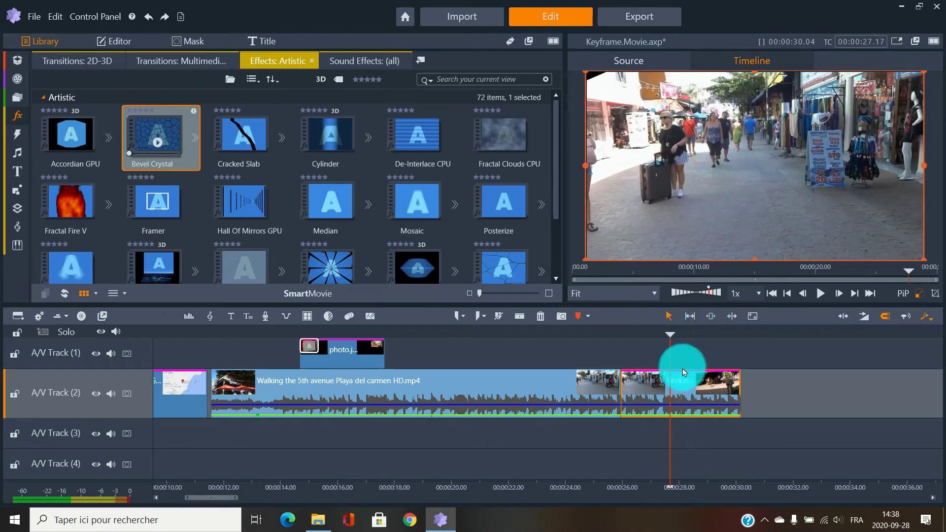
double_click(689, 390)
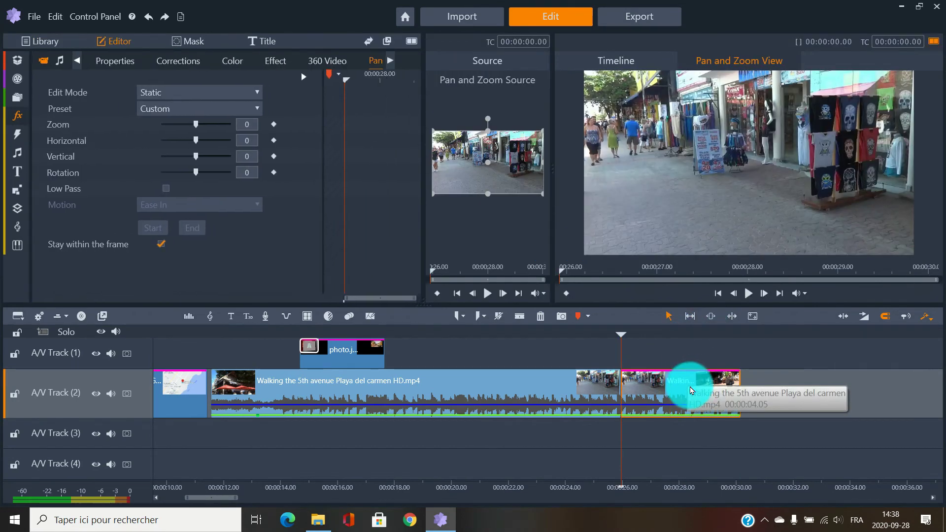
left_click(272, 60)
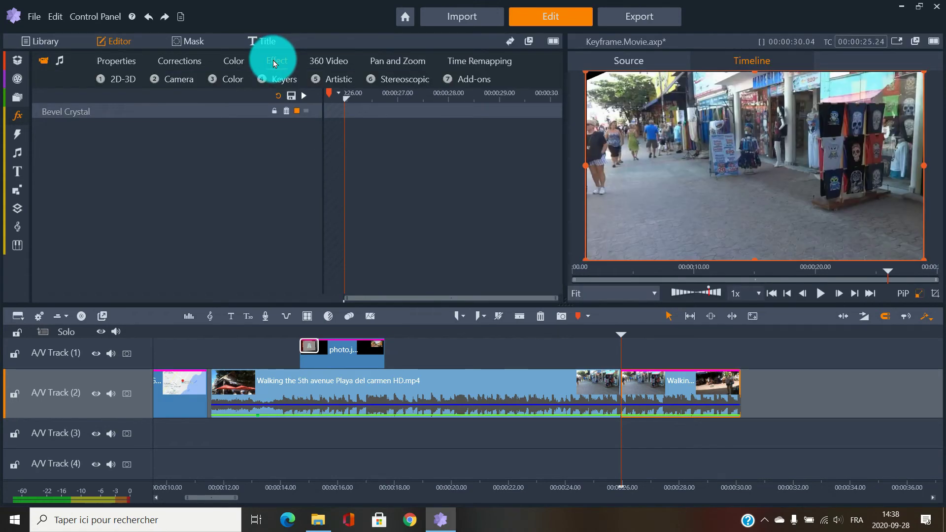
left_click(76, 111)
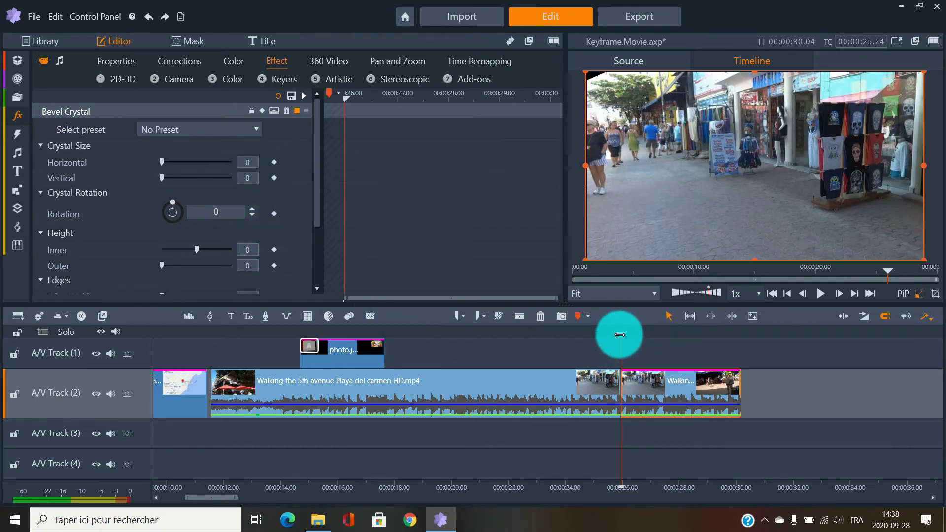
left_click_drag(619, 334, 663, 338)
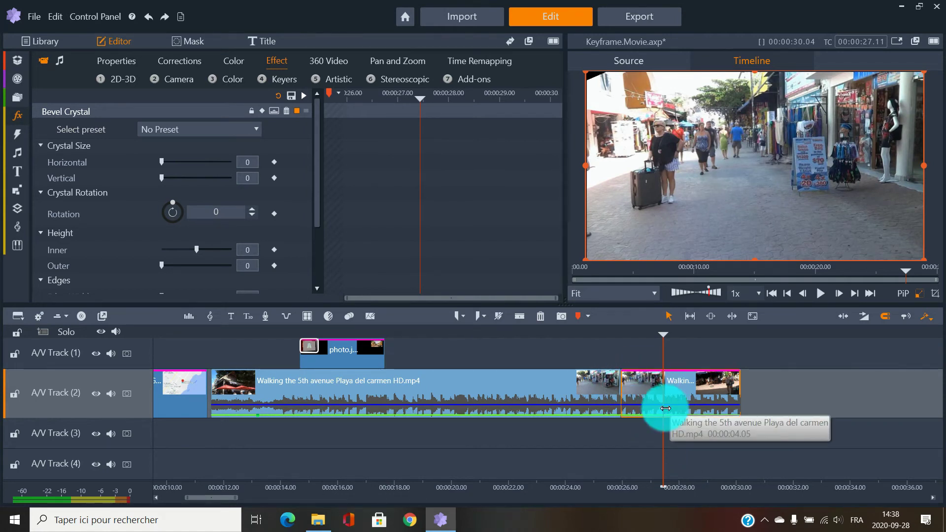
left_click(263, 111)
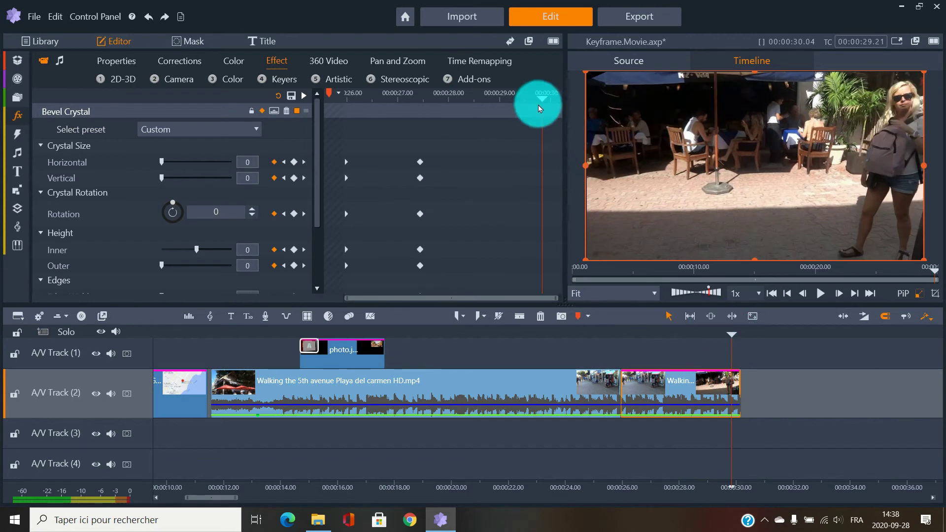
At the clip's end, 00:00:30.04, set Bevel Crystal's size to 28 horizontal and 52 vertical and its Outer height to 53.
left_click_drag(542, 99, 560, 100)
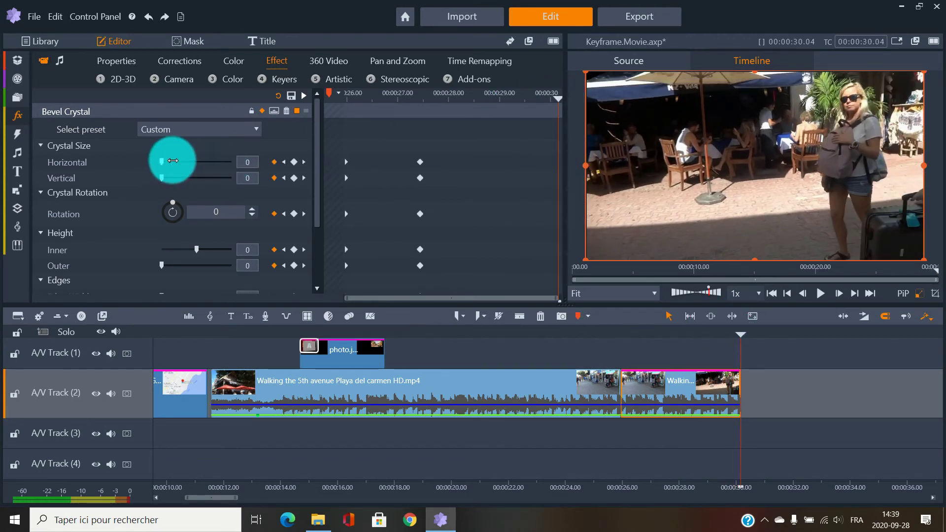
left_click(188, 163)
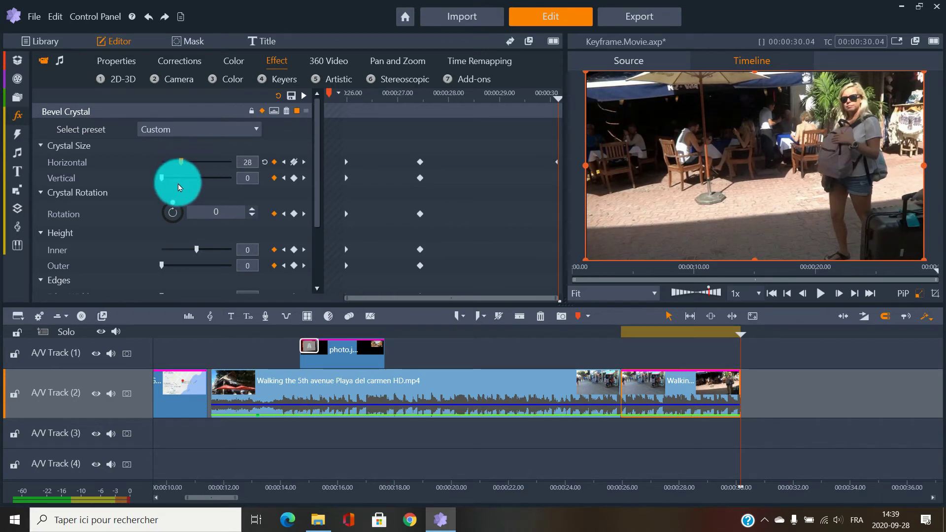
left_click(214, 178)
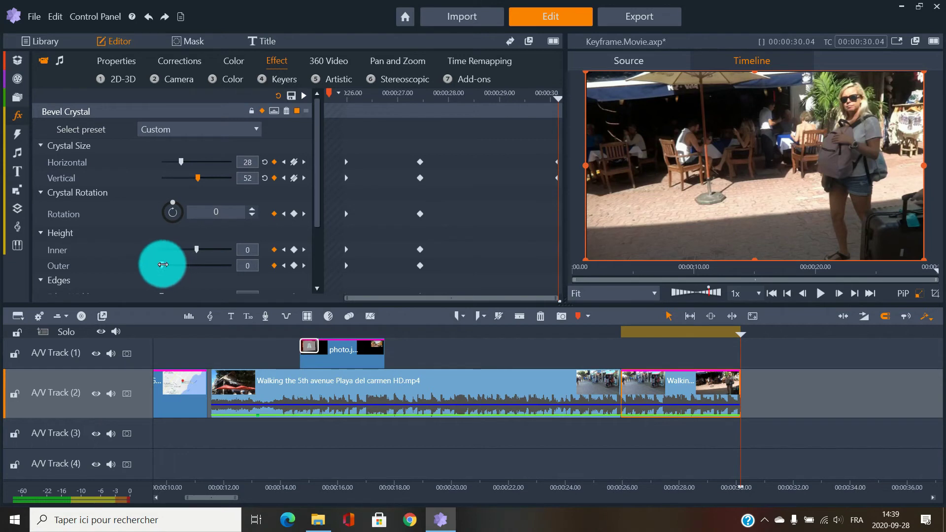
left_click_drag(163, 264, 183, 268)
left_click(215, 267)
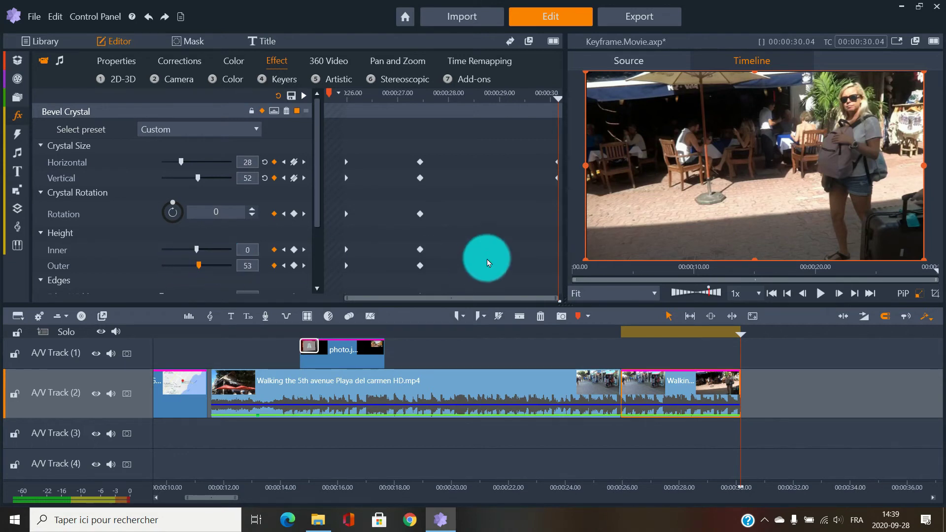
Set Bevel Crystal's end values to Inner -35, Outer 35, Edge Width 34, Joint Size 38 and Refraction 24.
left_click_drag(318, 202, 316, 249)
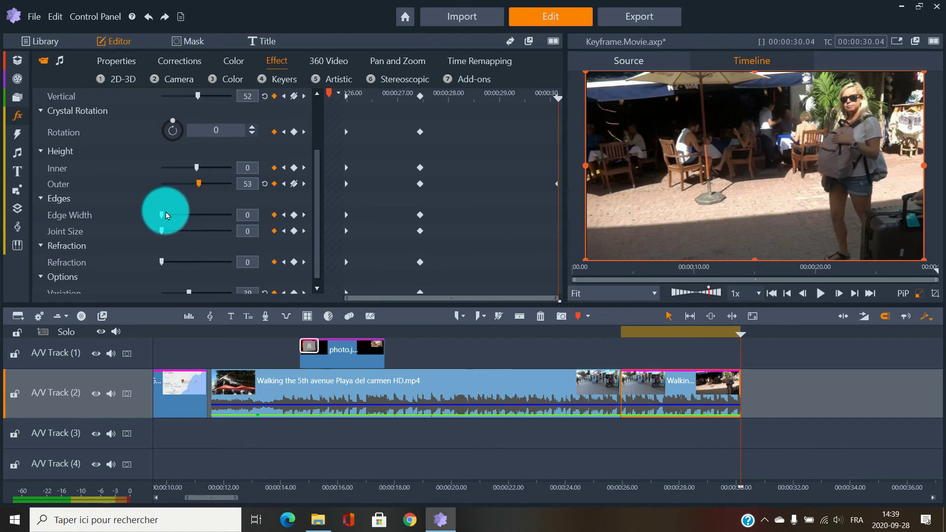
left_click_drag(179, 217, 211, 238)
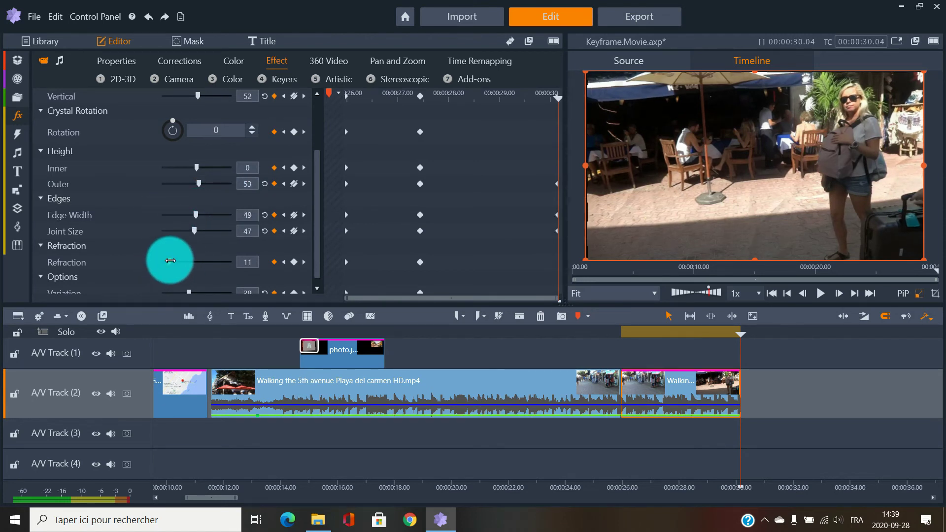
left_click_drag(170, 260, 192, 266)
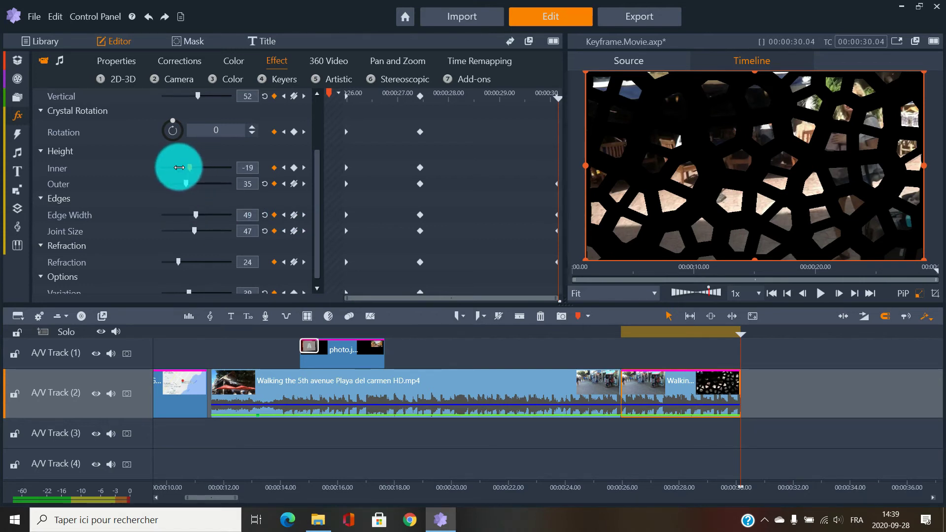
left_click(178, 171)
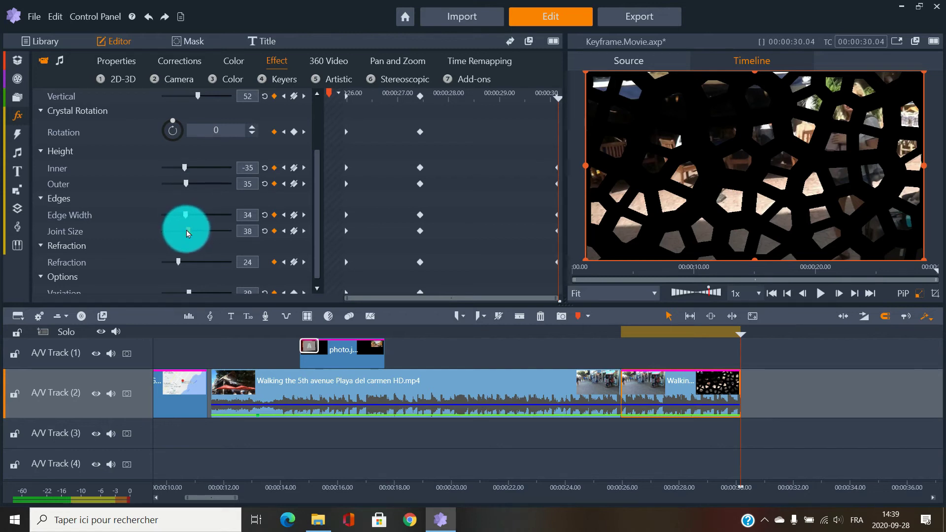
Change the crystals at the clip's end to a Vertical size of 27, Inner height -56 and Outer height 19.
left_click_drag(317, 236, 316, 177)
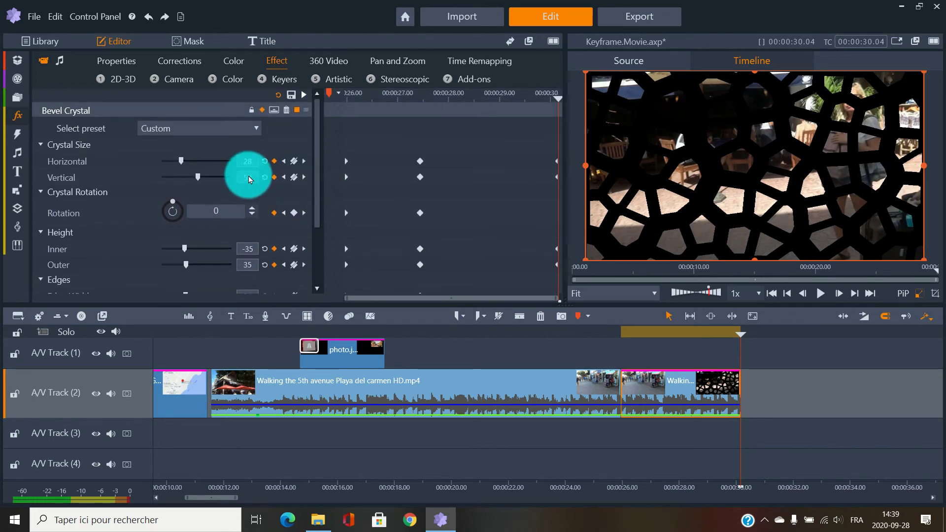
left_click_drag(178, 180, 180, 177)
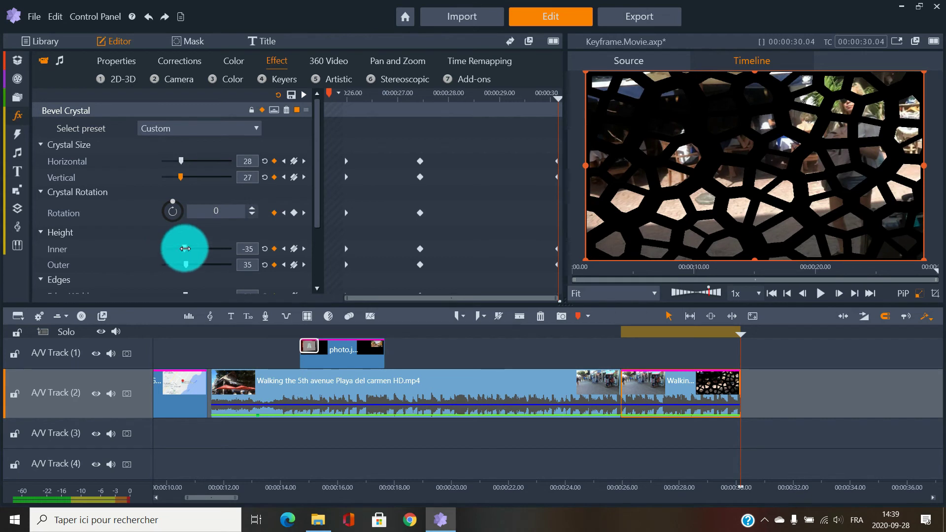
left_click(185, 265)
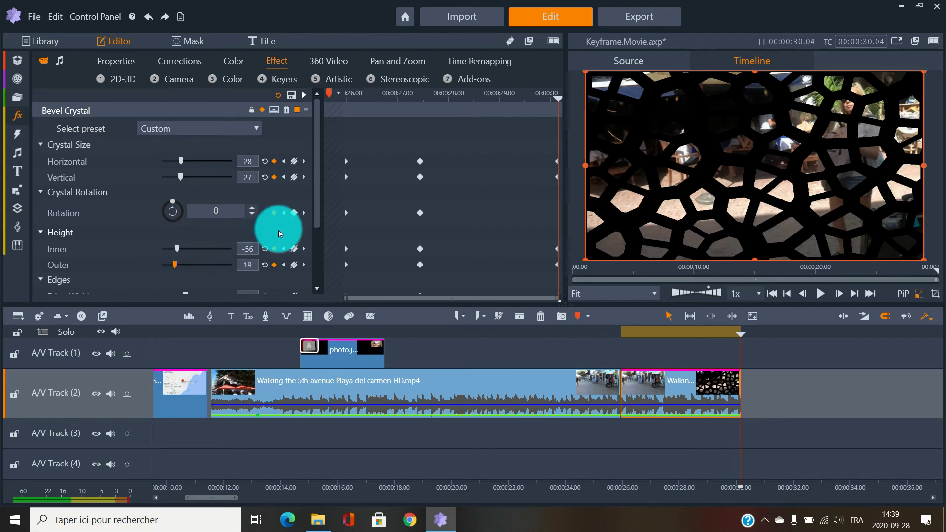
Reduce the crystals' Edge Width to 20 and Joint Size to 21 at the clip's end, and return to the clip's start.
left_click_drag(317, 202, 306, 232)
left_click(186, 247)
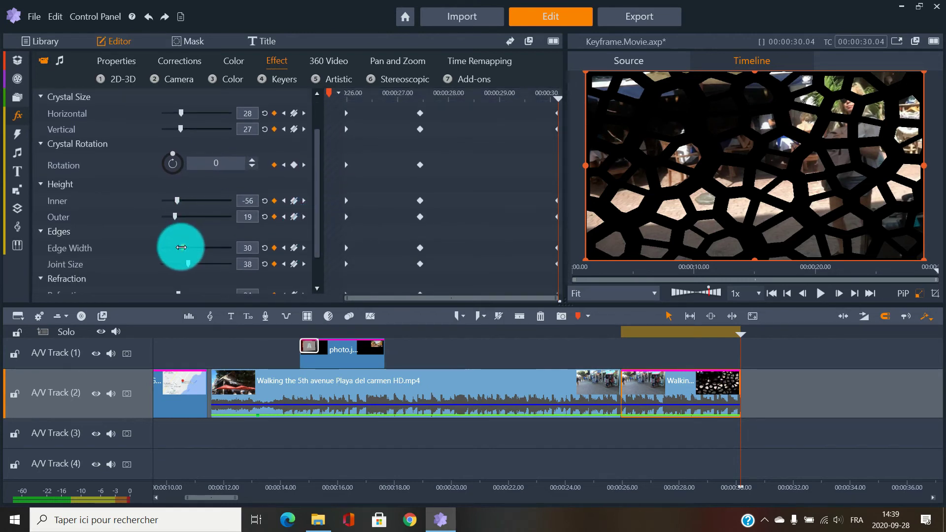
left_click(185, 266)
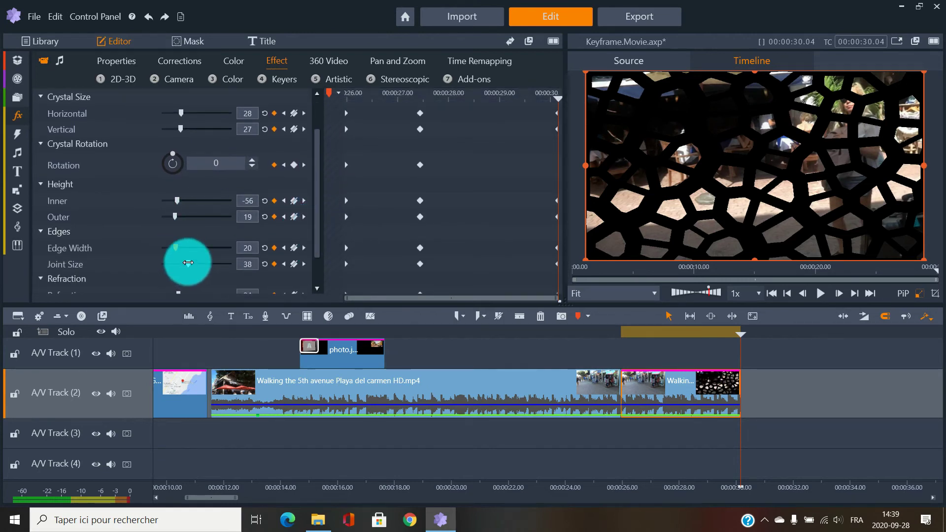
left_click_drag(173, 267, 173, 266)
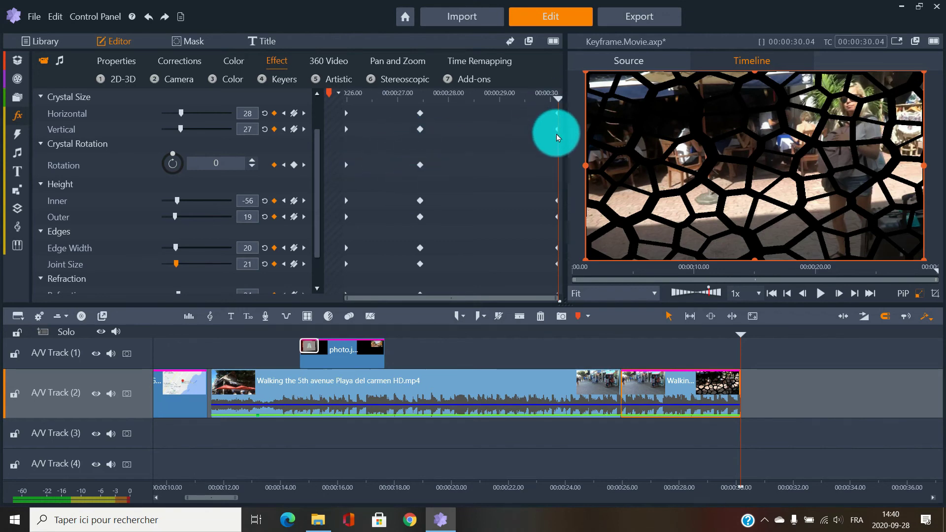
left_click_drag(554, 98, 321, 103)
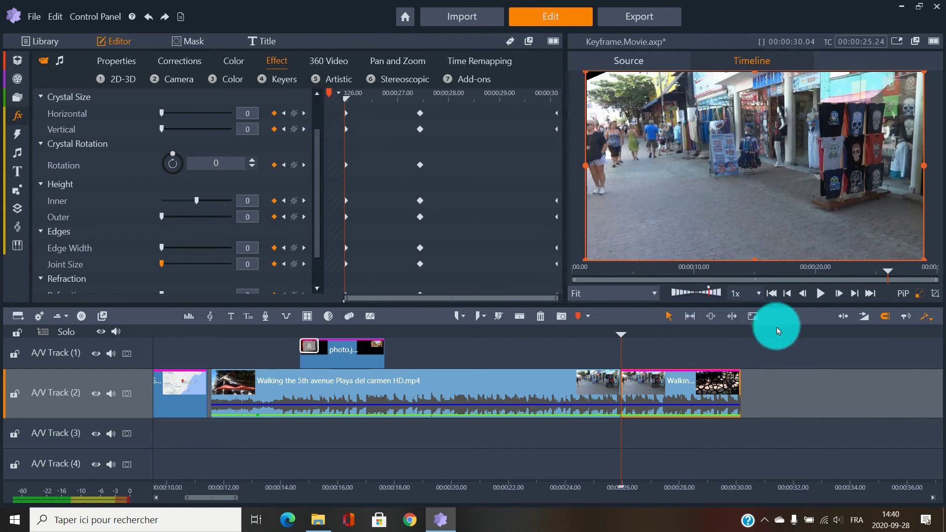
Play the Bevel Crystal clip and scrub from its middle keyframe to its end to check the crystal animation.
left_click(820, 294)
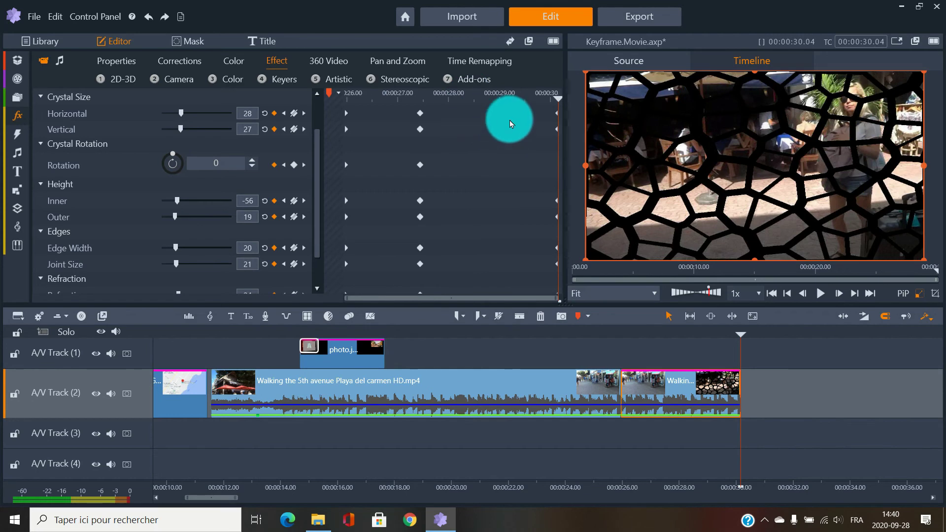
left_click(517, 96)
left_click_drag(433, 99, 424, 101)
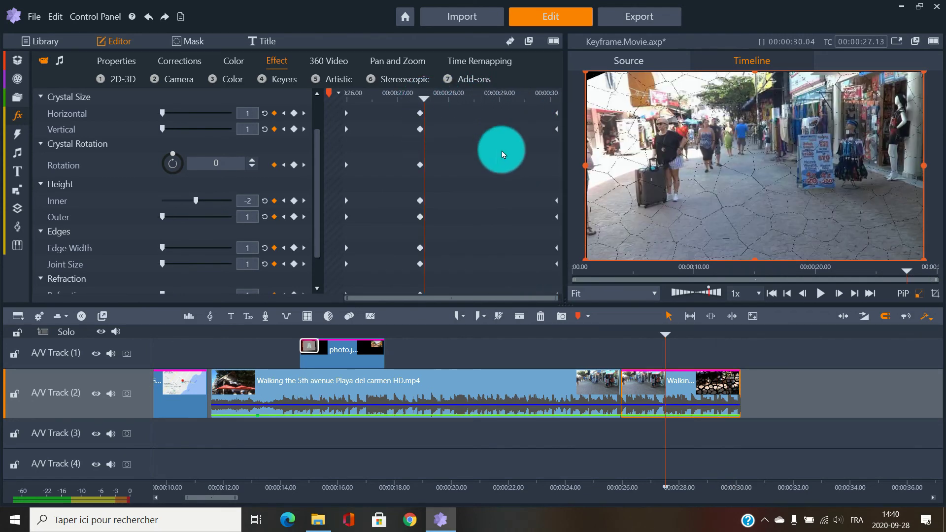
left_click(425, 99)
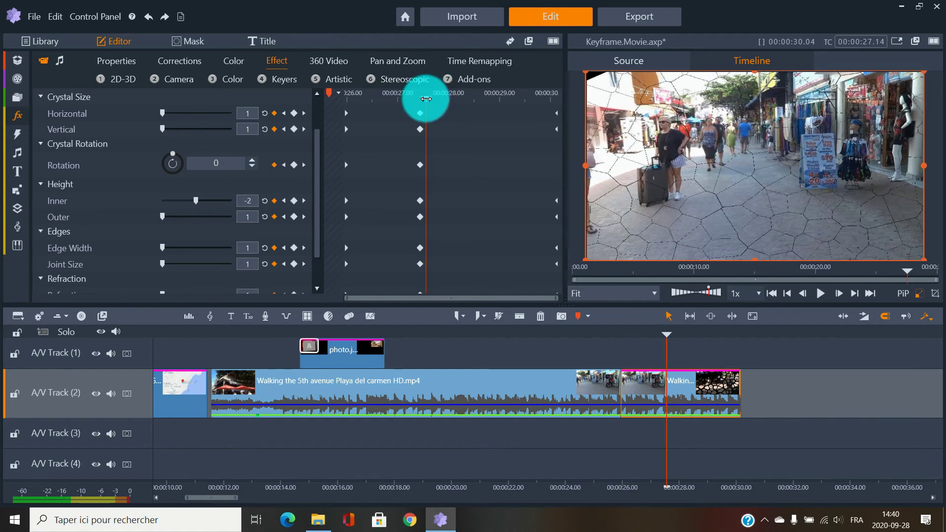
left_click_drag(426, 99, 572, 129)
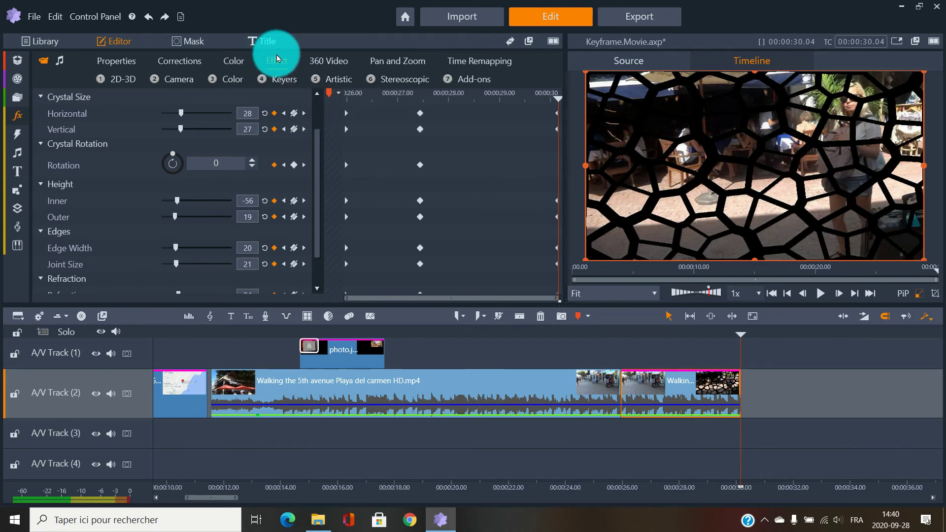
Review the clip's Color settings and split the long walking video on A/V Track (2) at 00:00:18.20.
left_click(325, 62)
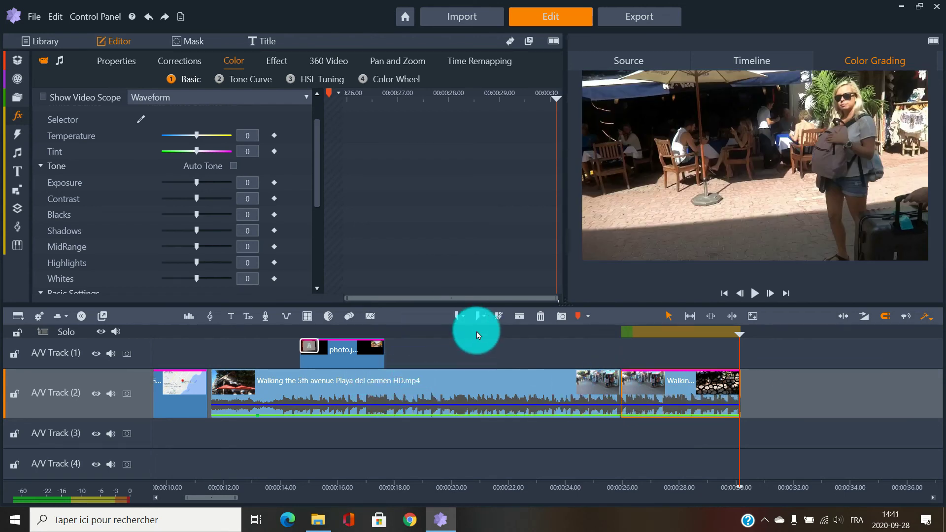
left_click(417, 336)
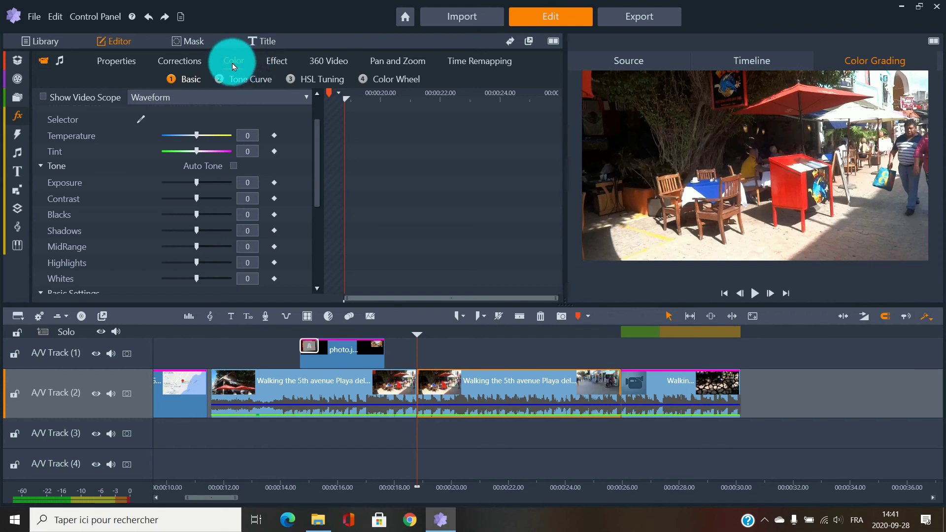
Examine the keyframeable options in the split clip's Corrections and Properties, from Opacity down to Cropping.
left_click(188, 64)
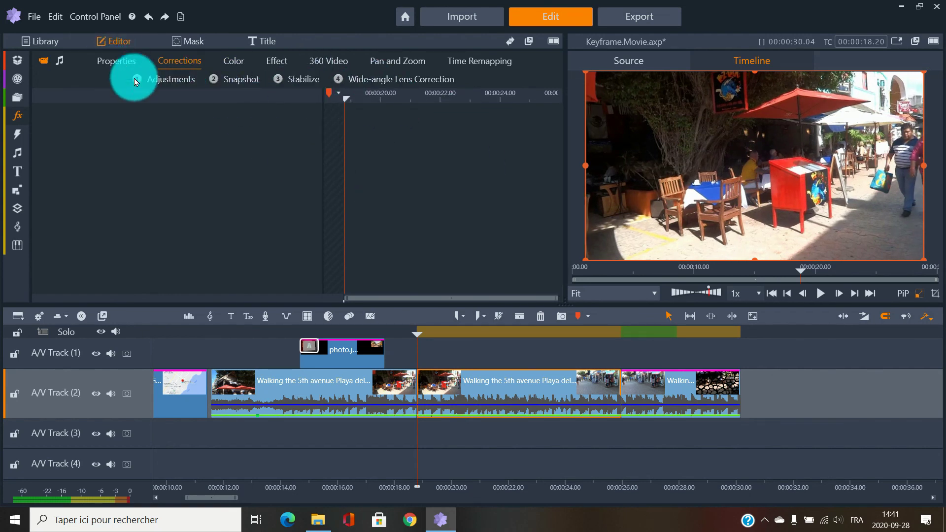
left_click(113, 59)
left_click_drag(309, 120, 312, 273)
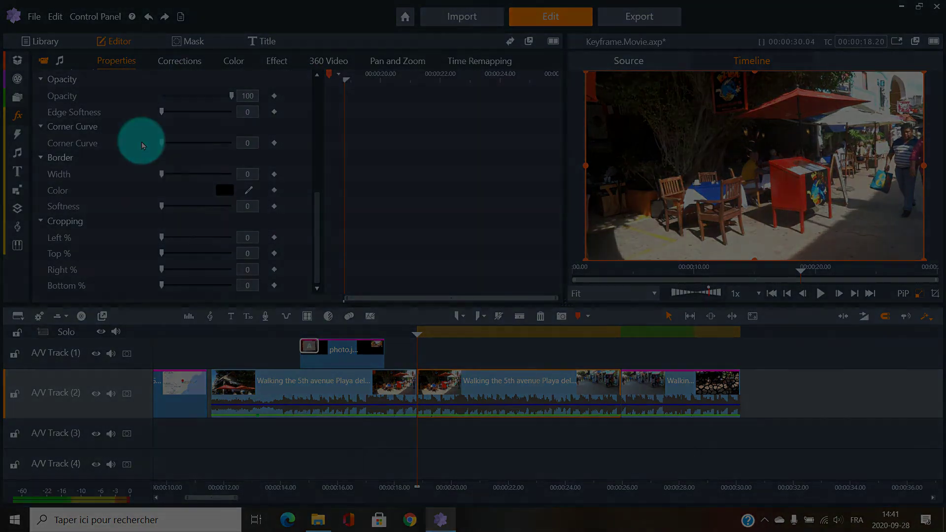